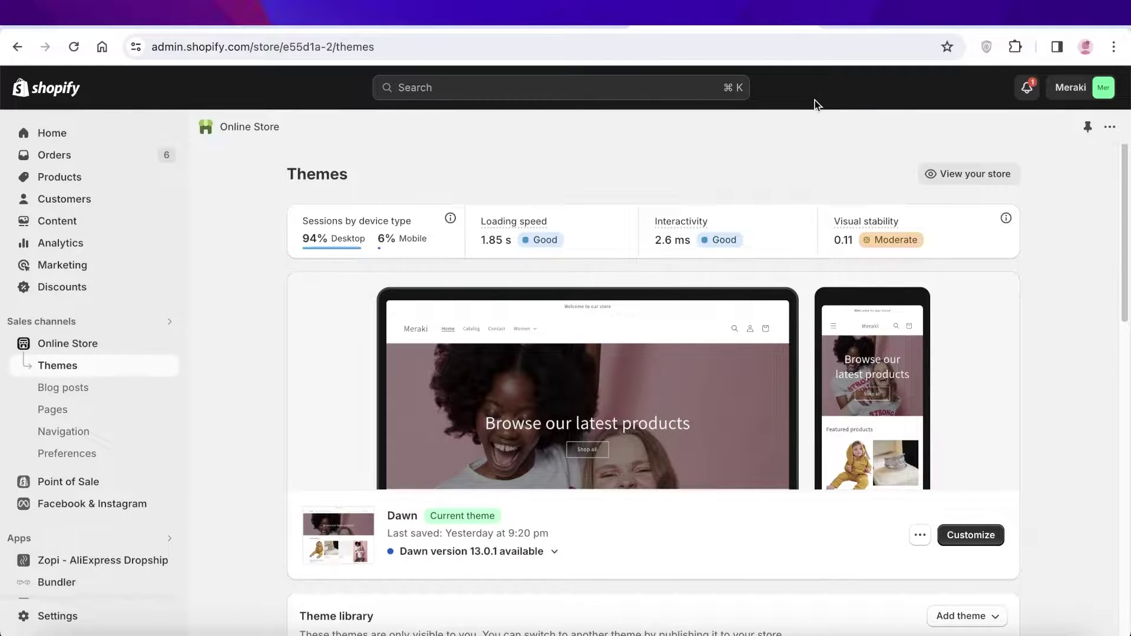
Preview the live online store, then launch the Dawn theme editor.
click(168, 345)
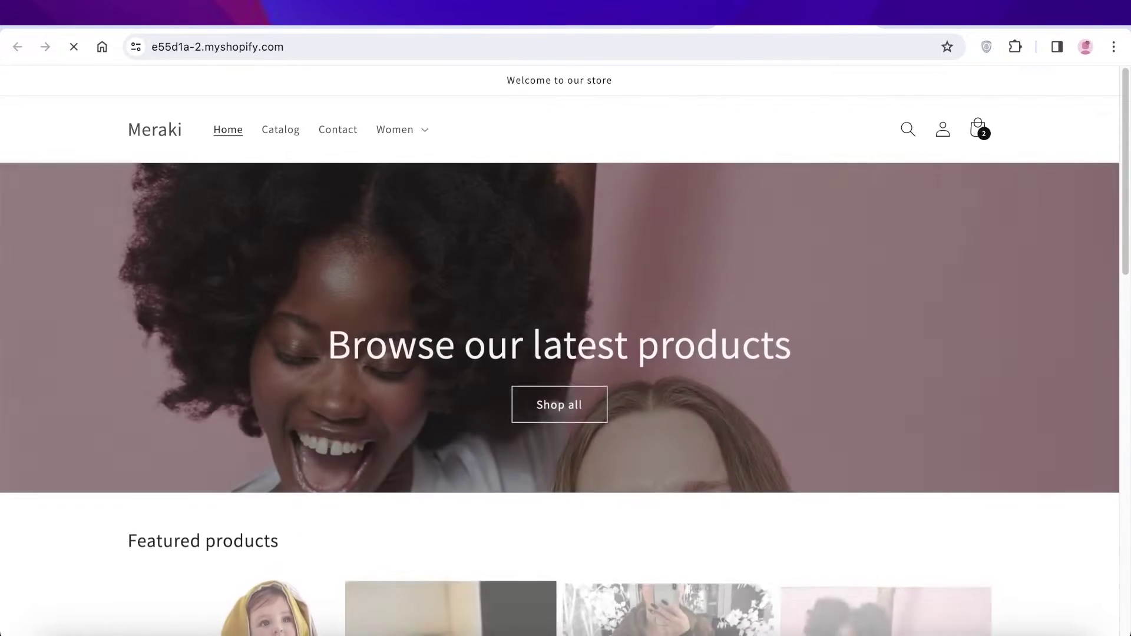
scroll(482, 258, down, 2)
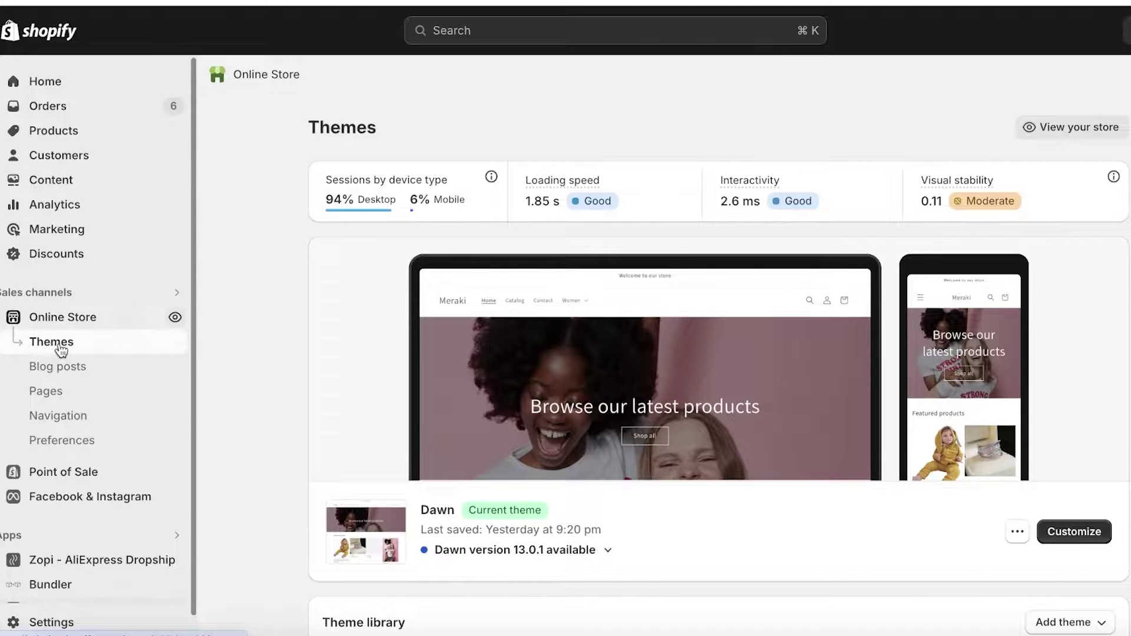
click(1084, 534)
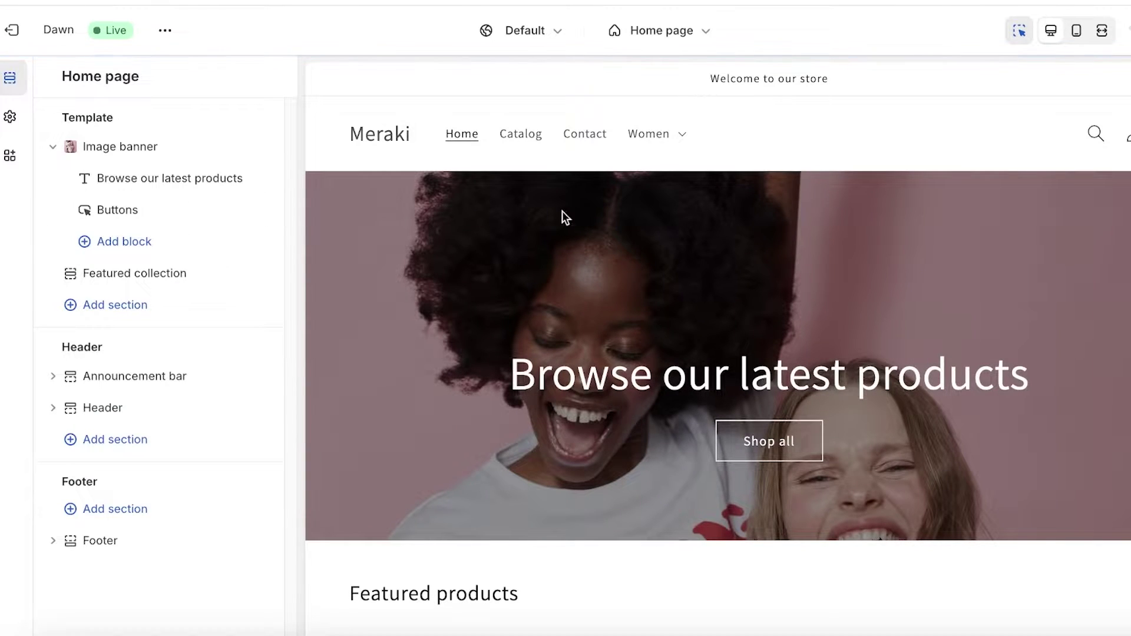
Open the Image banner section's settings and start choosing its second image.
click(131, 147)
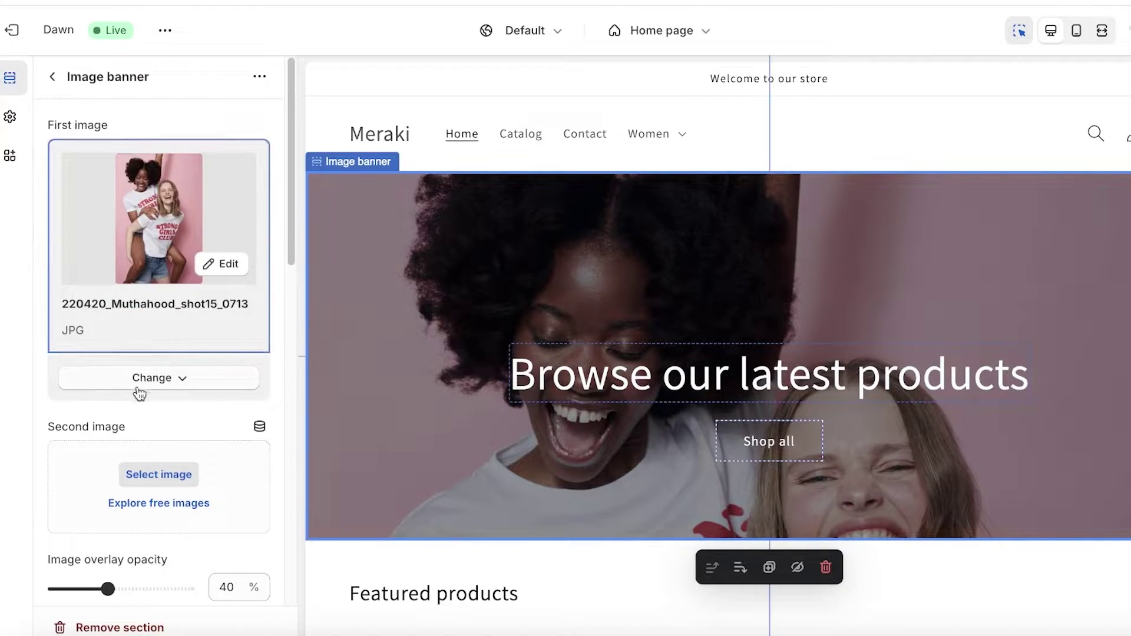
scroll(194, 214, down, 3)
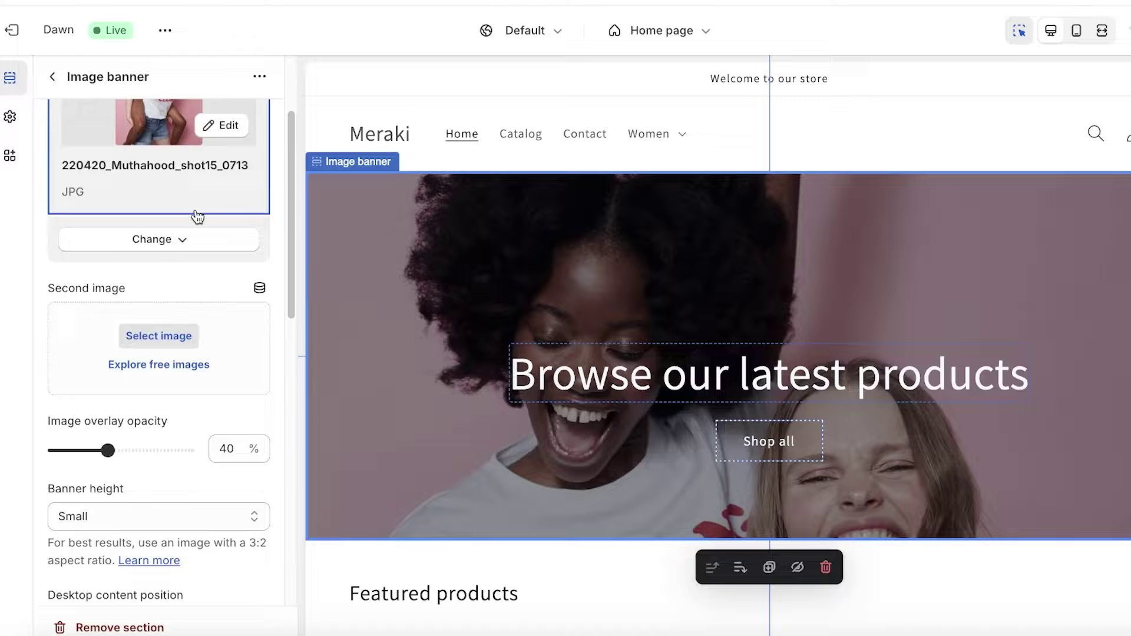
click(145, 331)
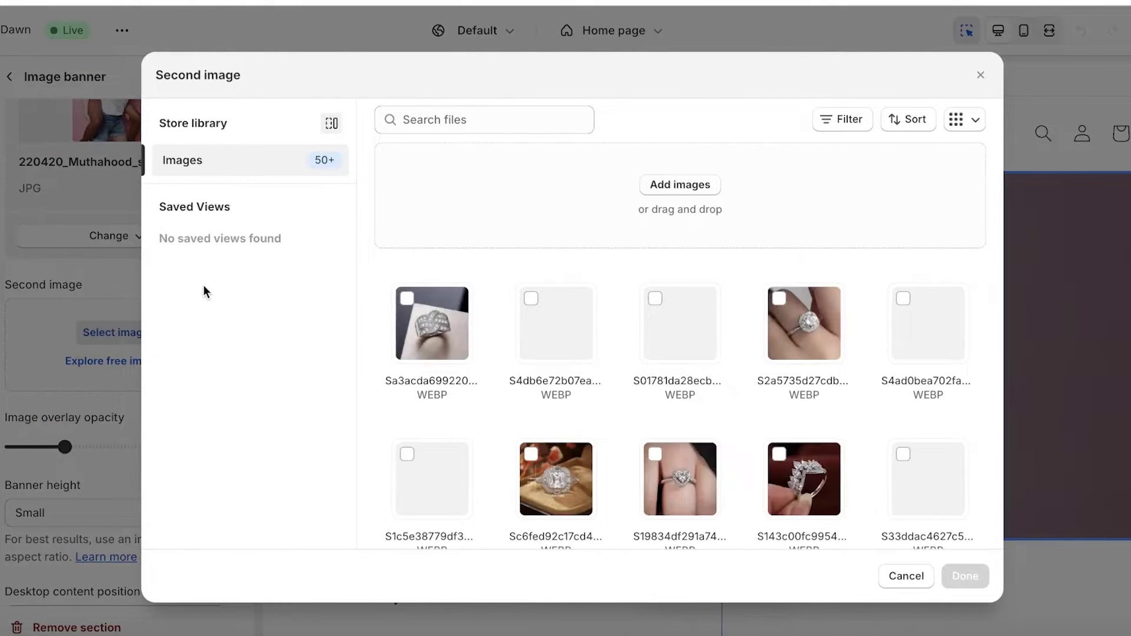
scroll(730, 348, down, 10)
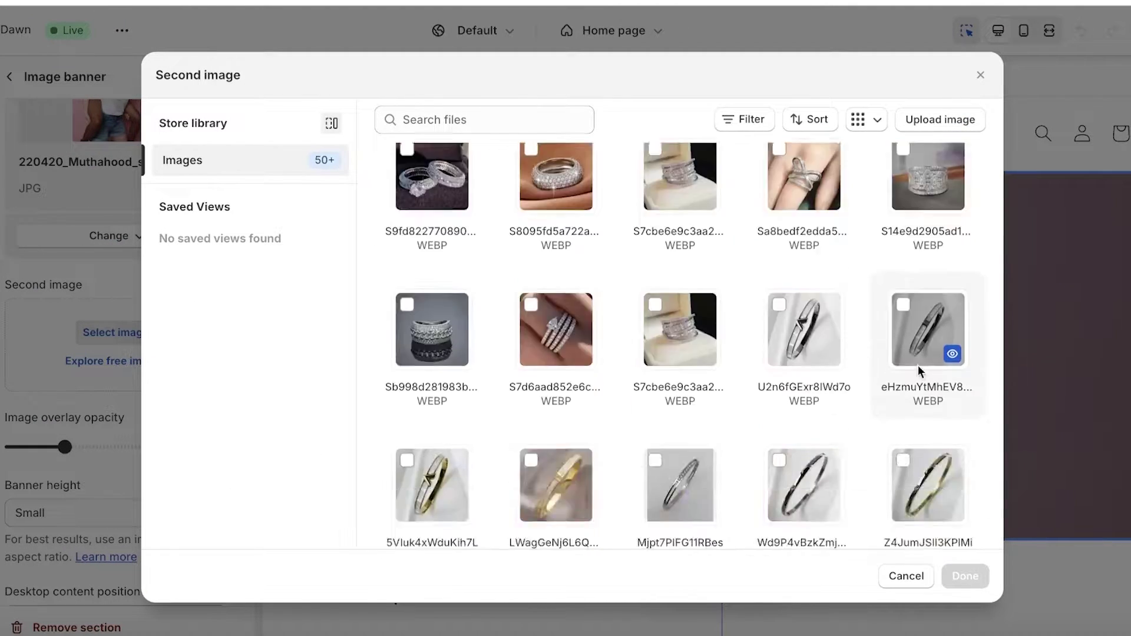
click(834, 373)
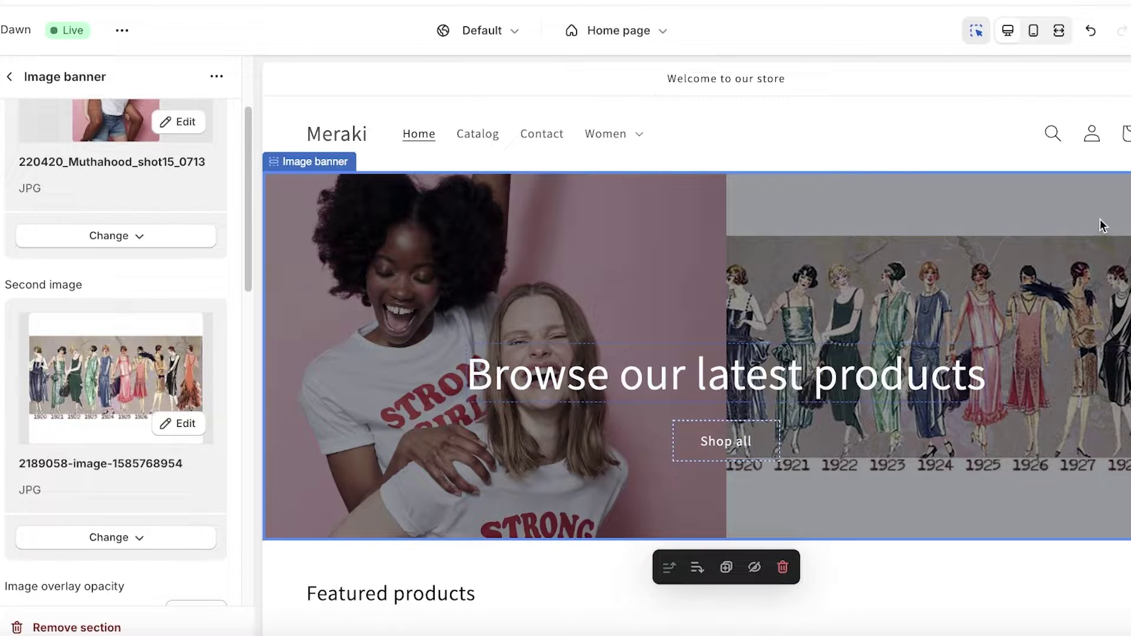
scroll(622, 351, down, 2)
scroll(122, 455, down, 10)
scroll(762, 336, down, 12)
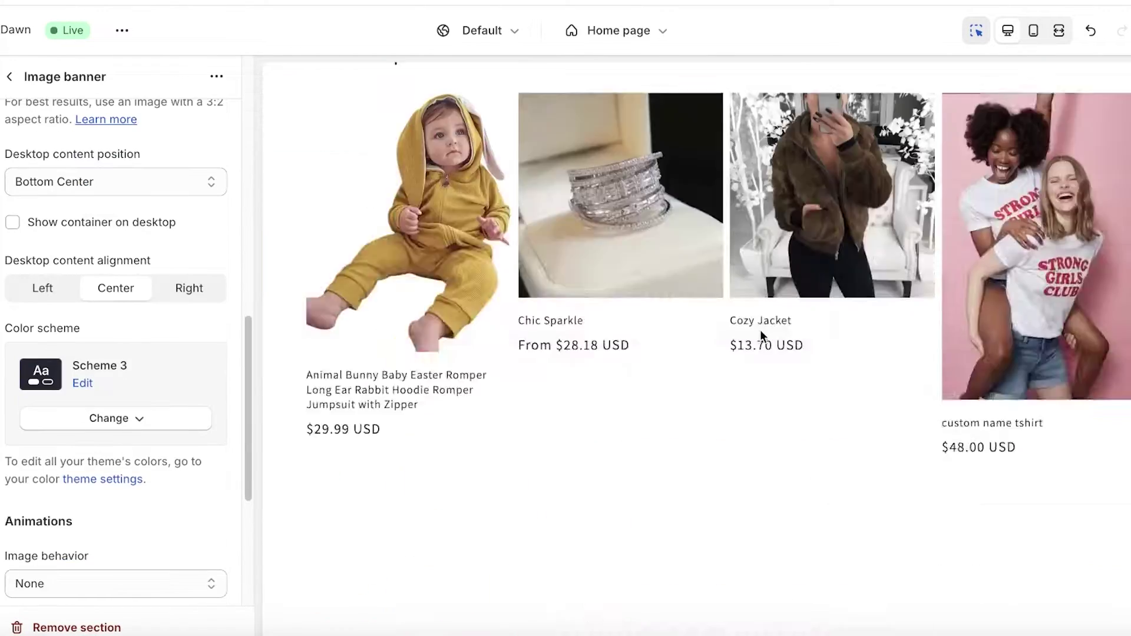
scroll(4, 432, down, 4)
scroll(4, 431, down, 3)
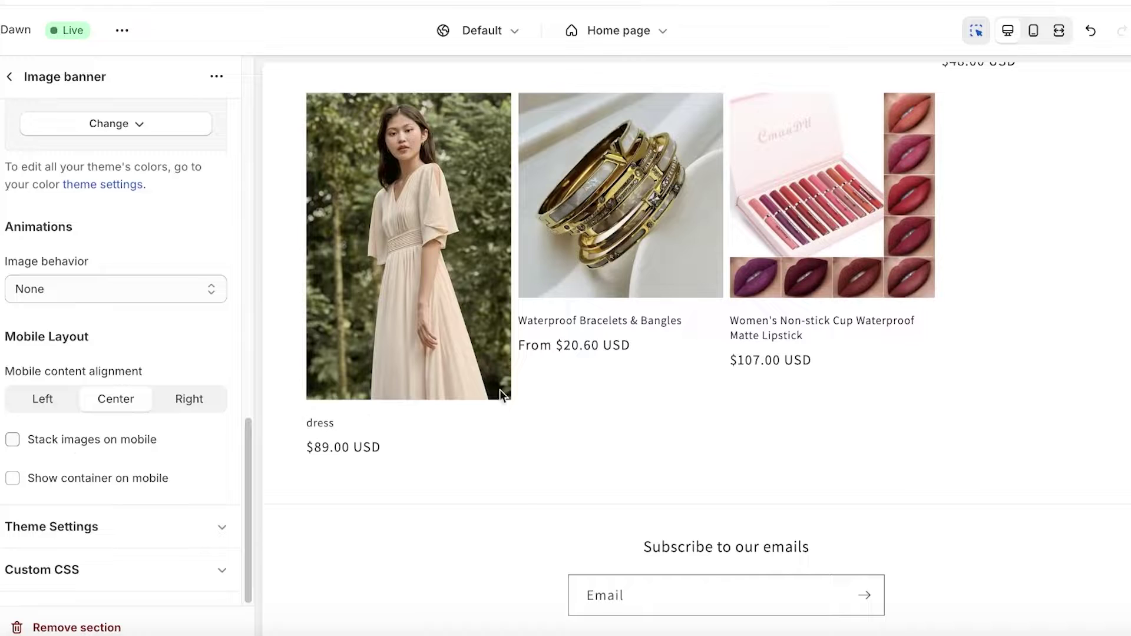
scroll(684, 379, up, 10)
scroll(685, 380, up, 3)
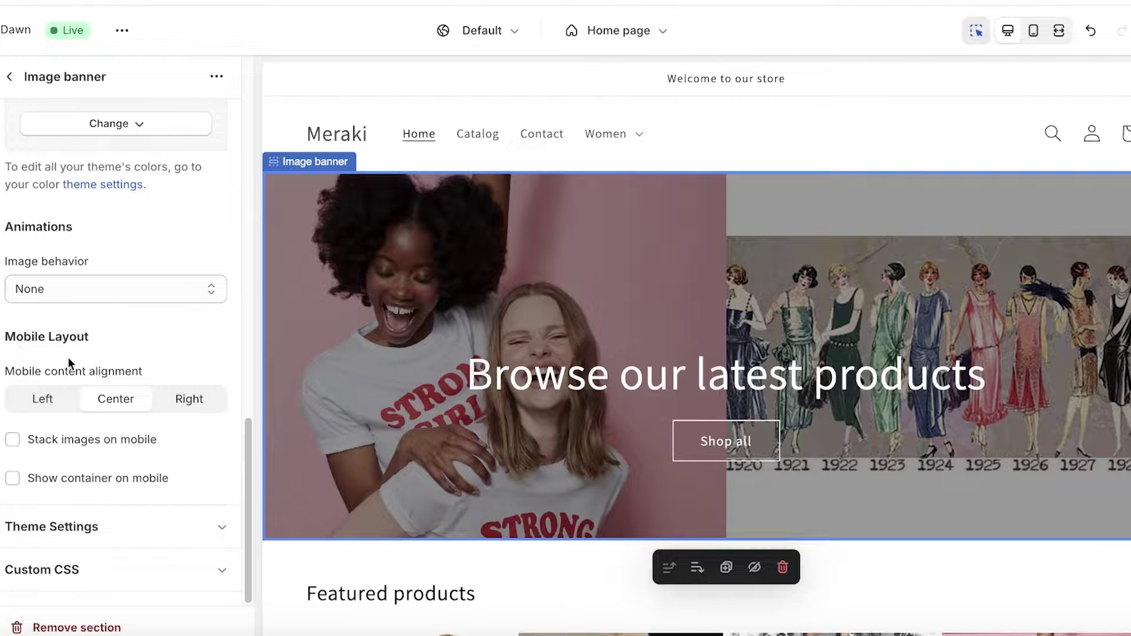
click(34, 398)
click(115, 401)
click(106, 481)
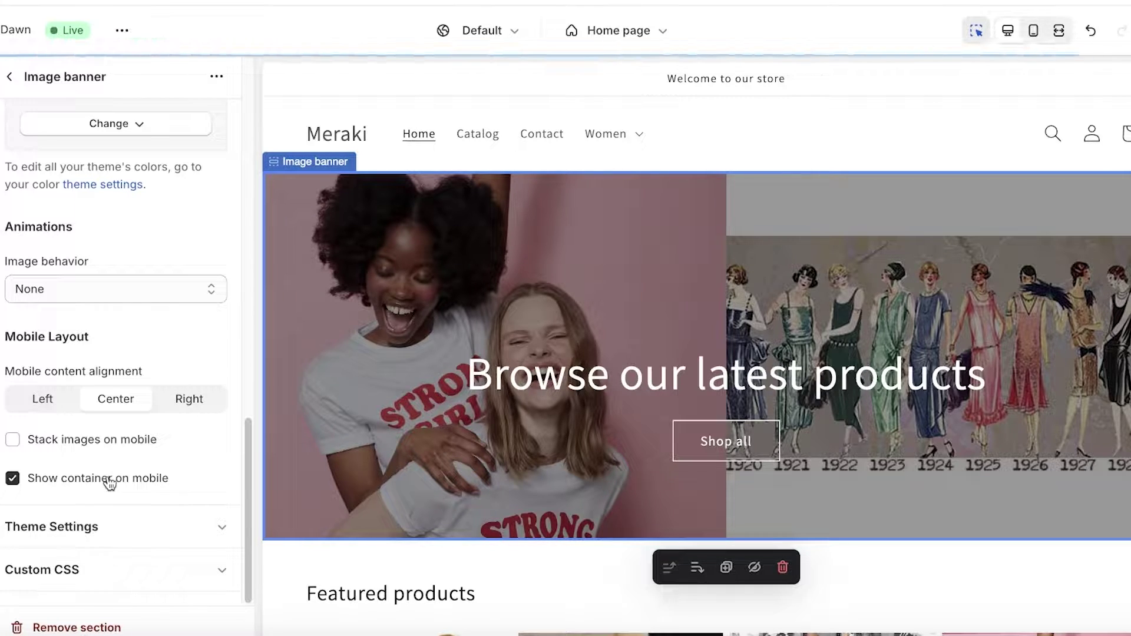
click(109, 482)
scroll(103, 471, up, 10)
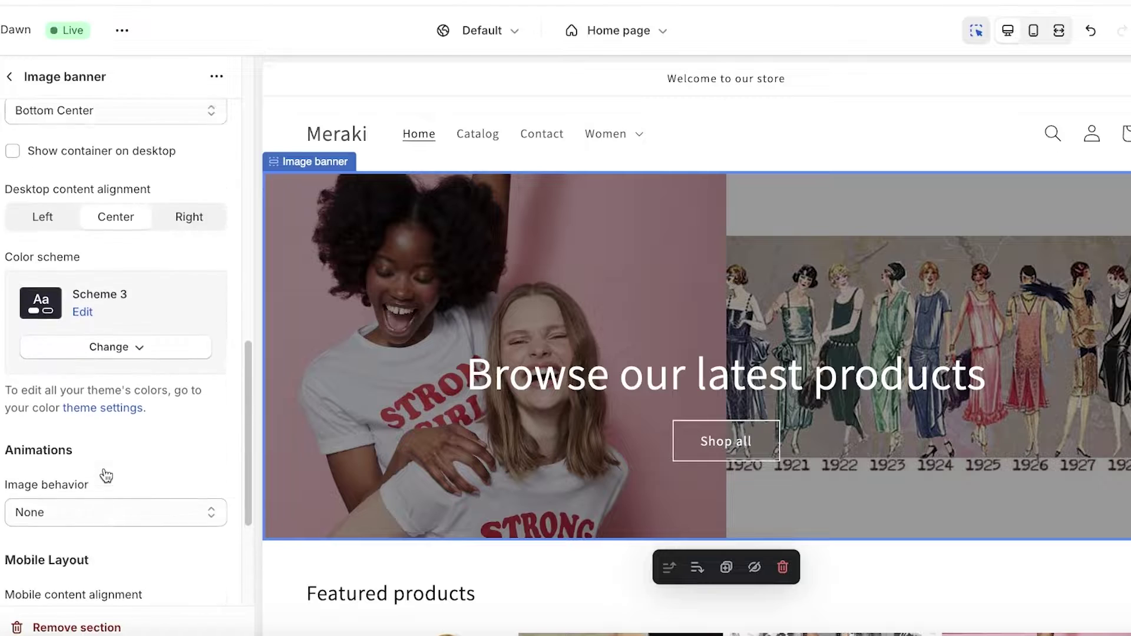
scroll(104, 468, down, 10)
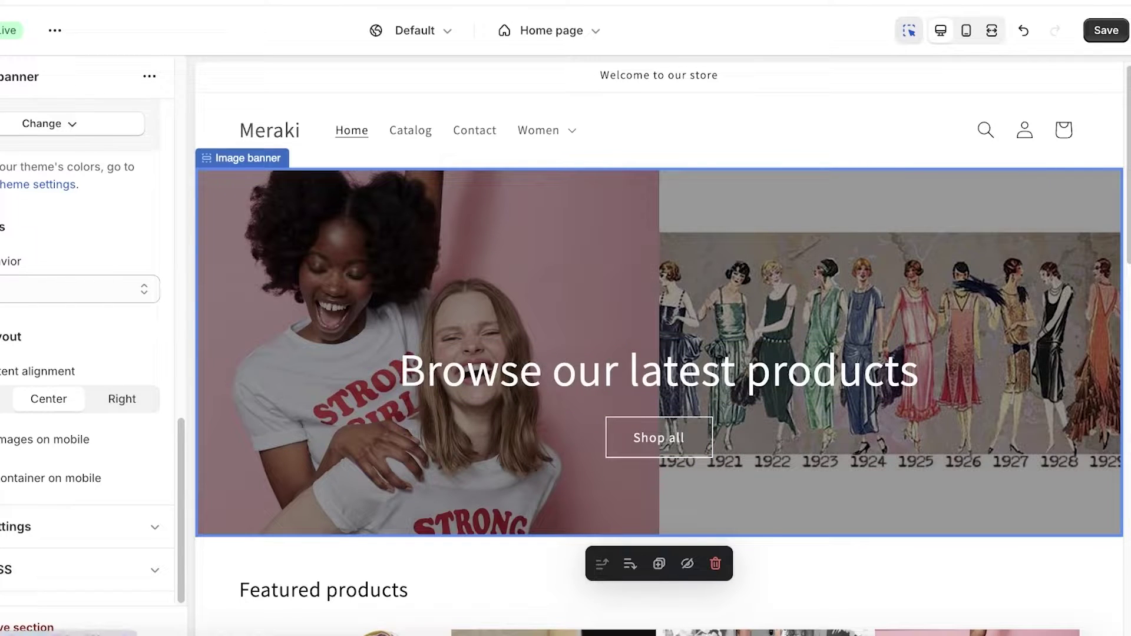
Save the Dawn theme edits and reload the live storefront to check both banner images.
key(ctrl+s)
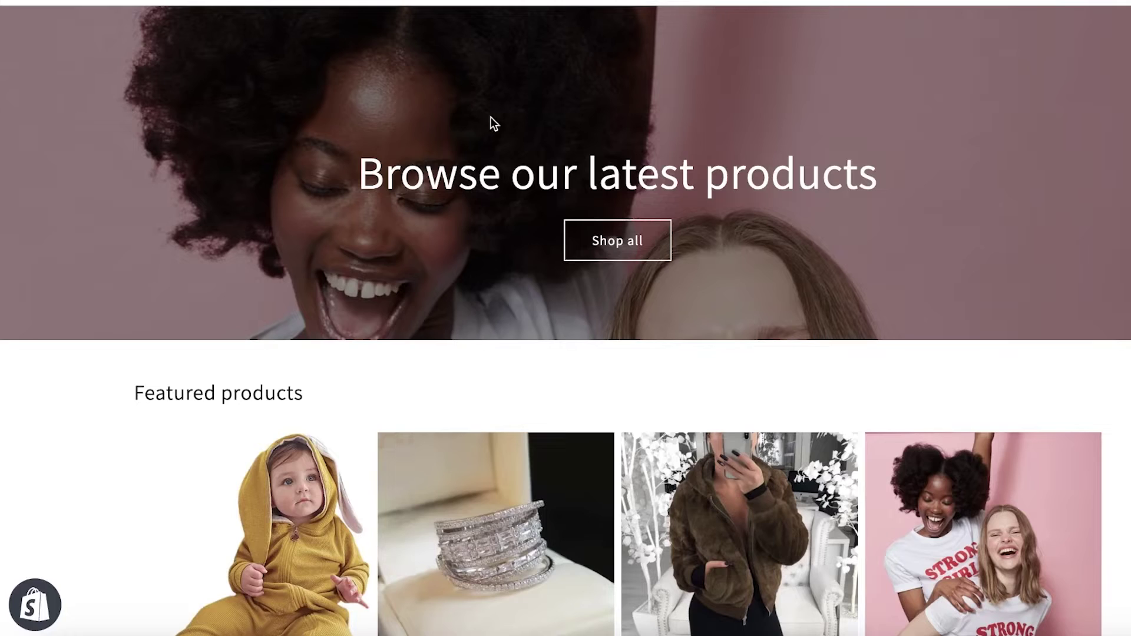
scroll(451, 115, up, 3)
key(F5)
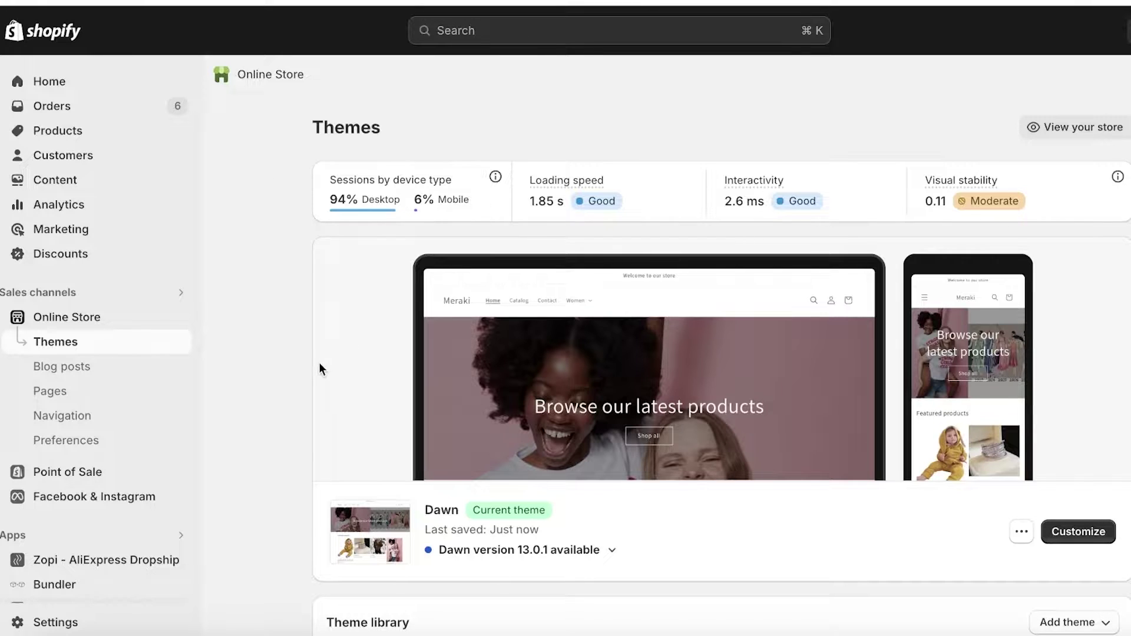
Show the current Dawn theme's actions menu with rename, duplicate, download and edit code options.
scroll(348, 351, down, 5)
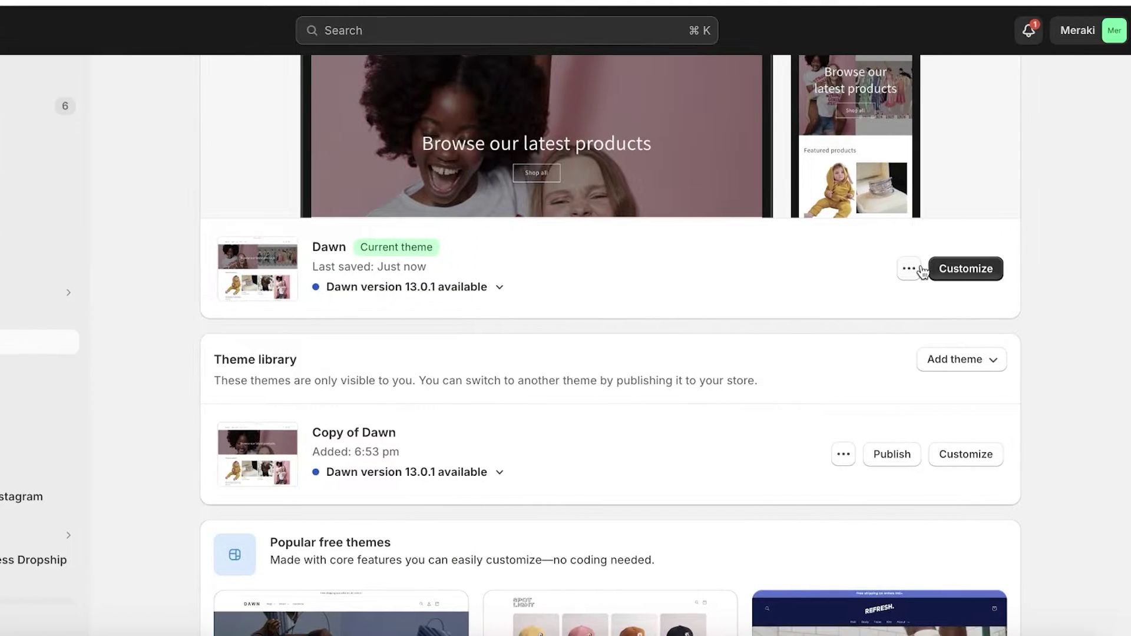
click(1023, 269)
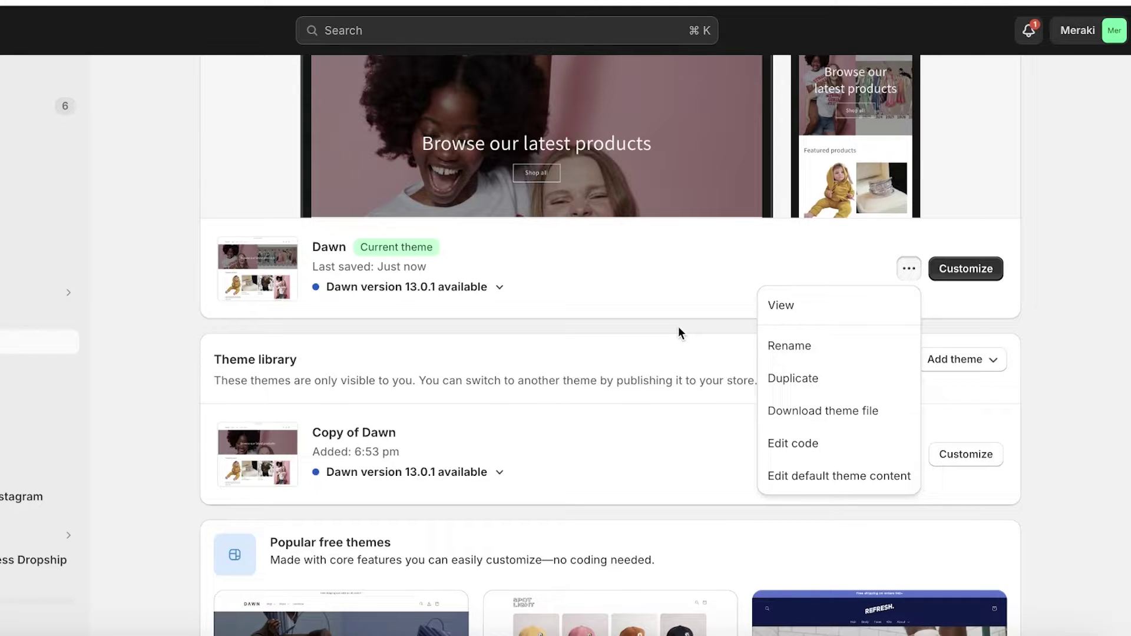
click(641, 324)
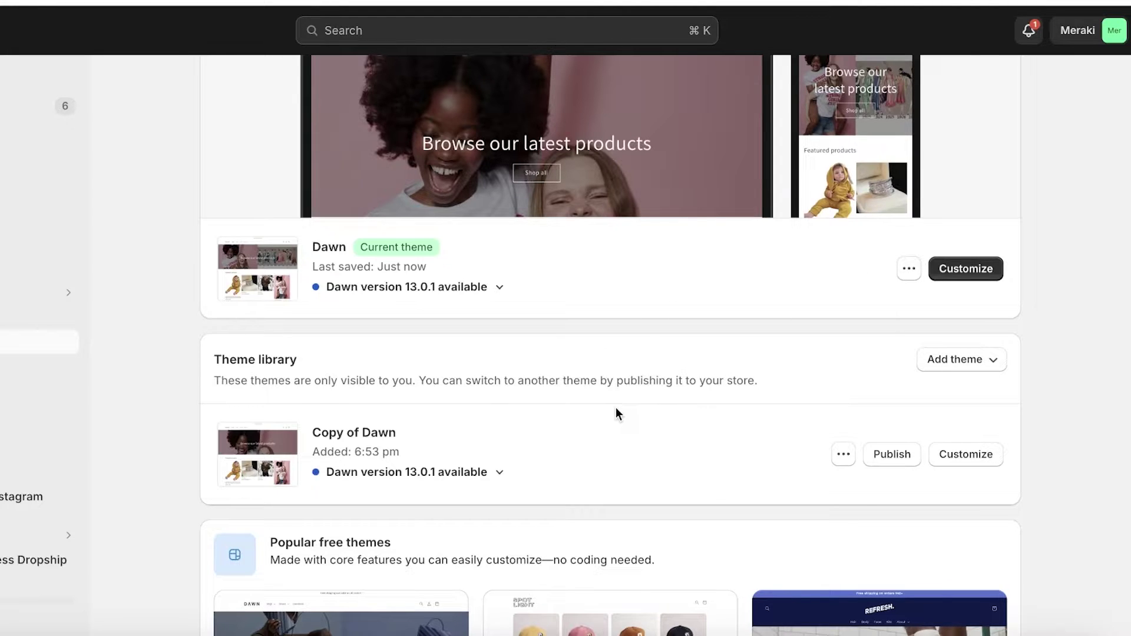
click(908, 272)
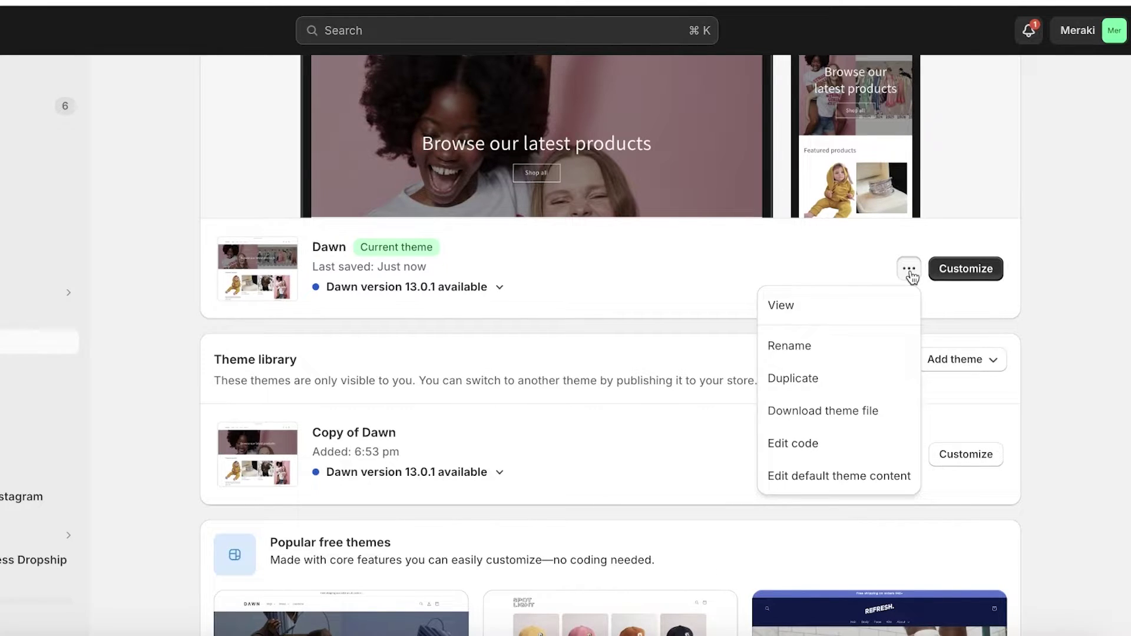
Open Dawn's code editor and browse the Layout, Templates and Assets folders.
click(796, 443)
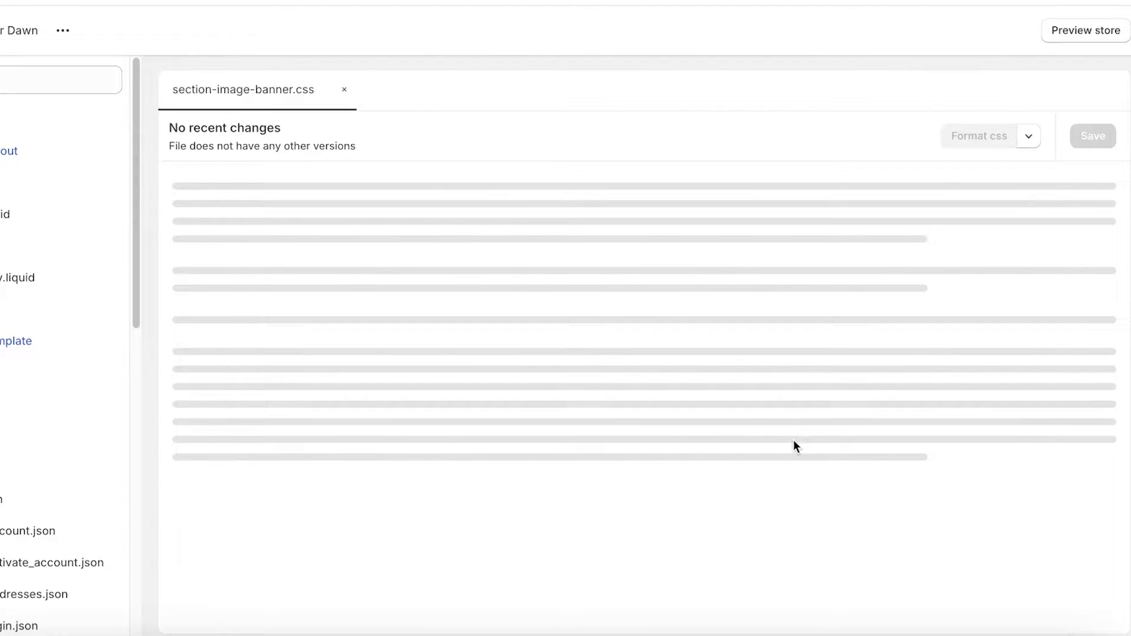
click(85, 86)
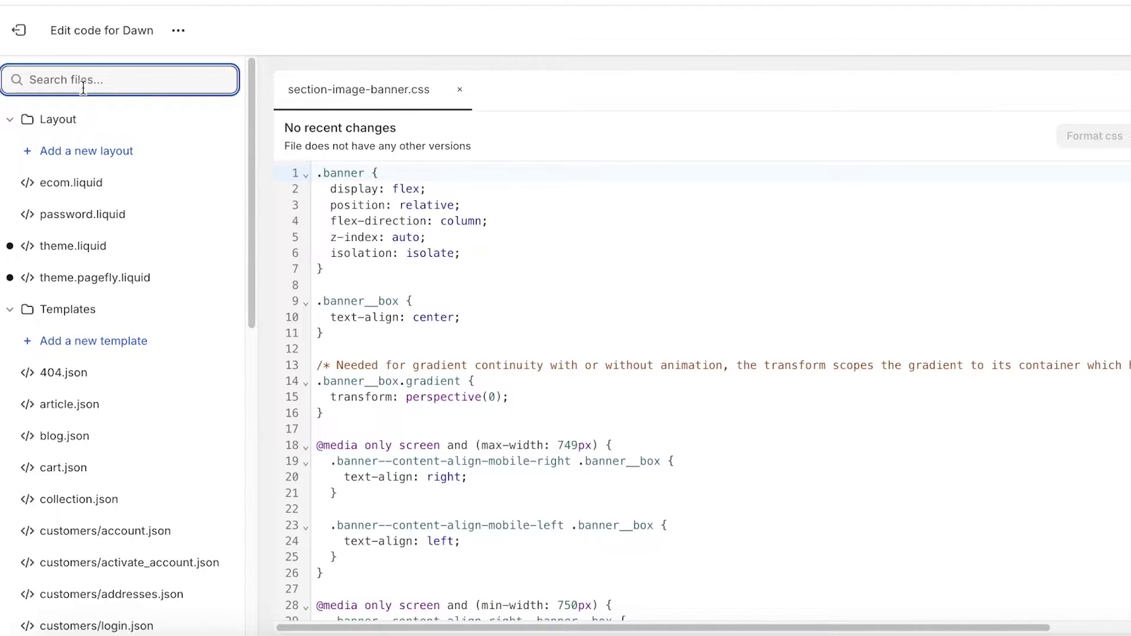
scroll(35, 471, down, 10)
click(28, 574)
scroll(29, 548, down, 10)
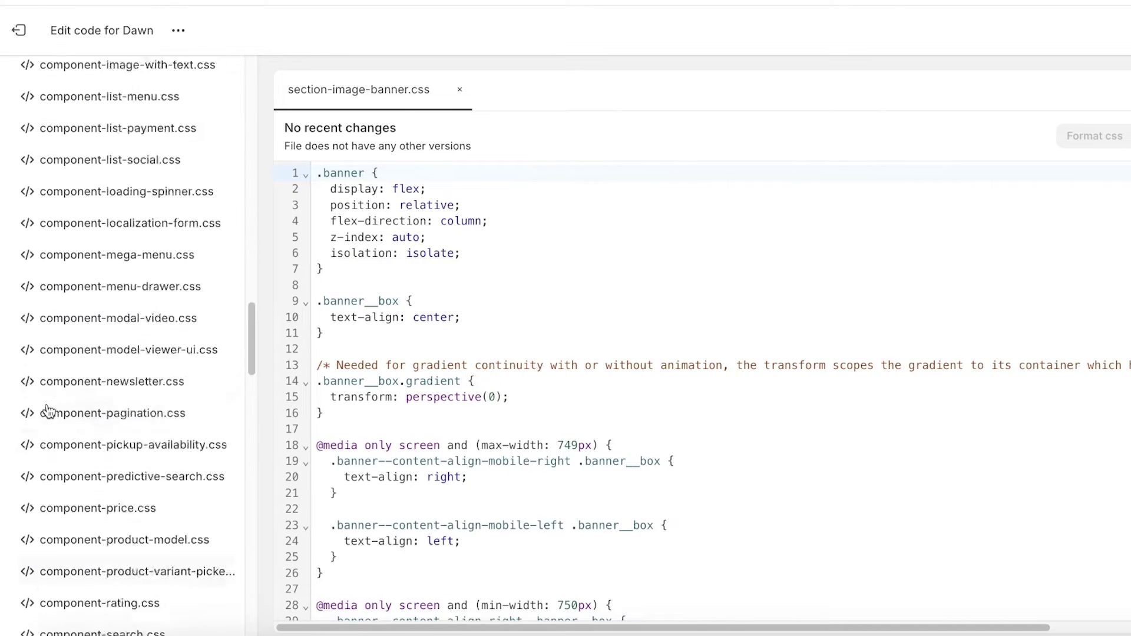
scroll(48, 410, down, 15)
click(10, 119)
click(8, 152)
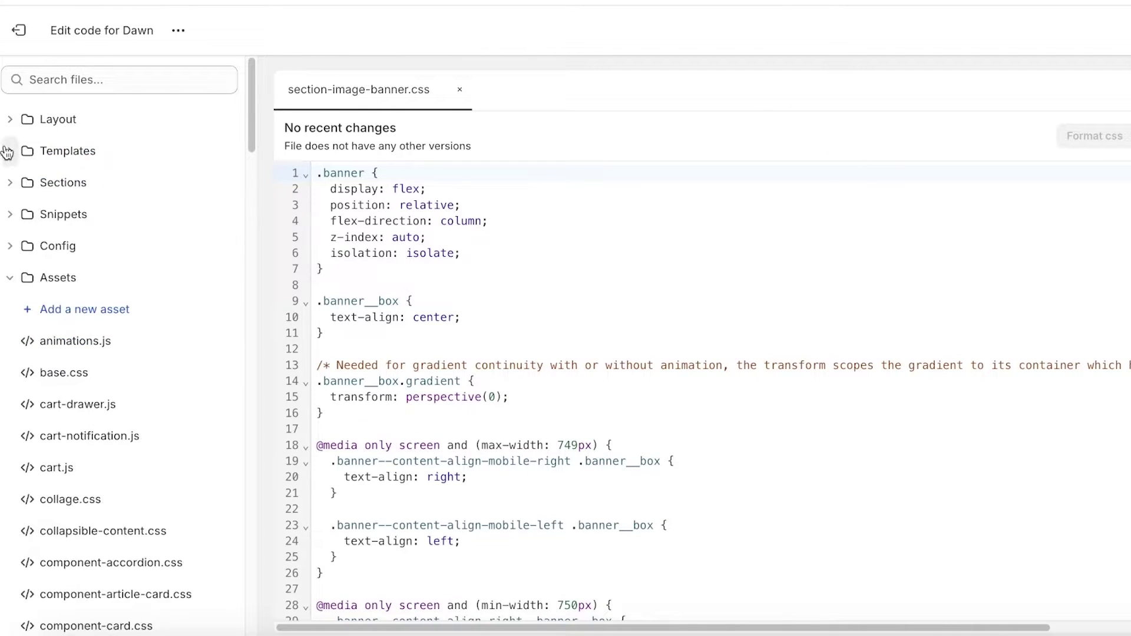
click(10, 278)
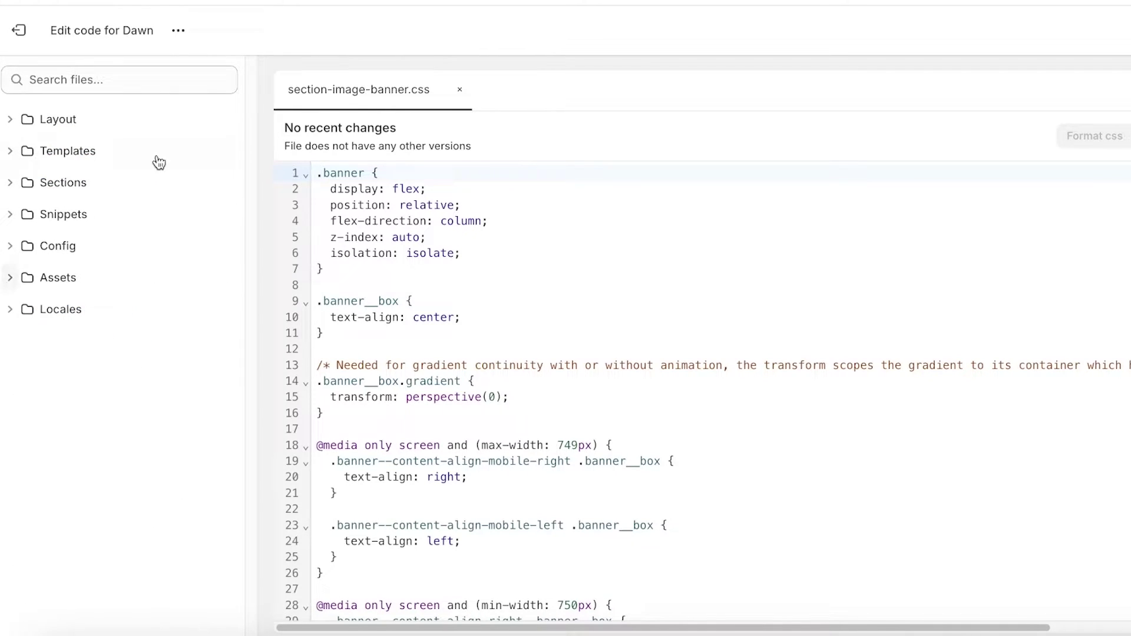
Search the files for 'section-i', open section-image-banner.css, then close its editor tab.
click(142, 76)
text(se)
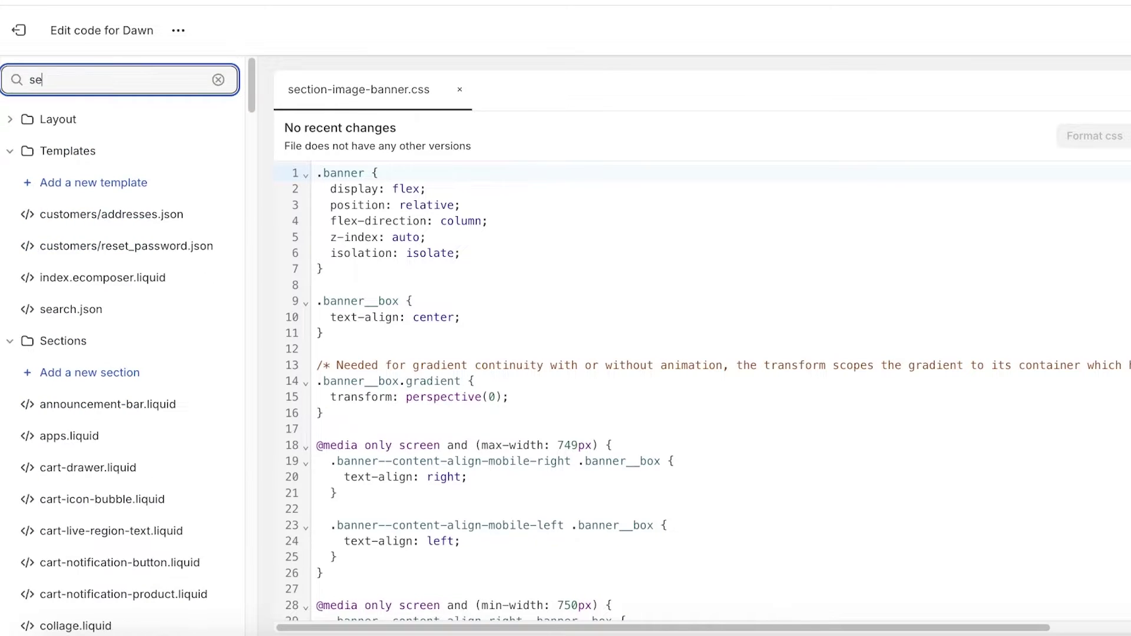
text(ction-)
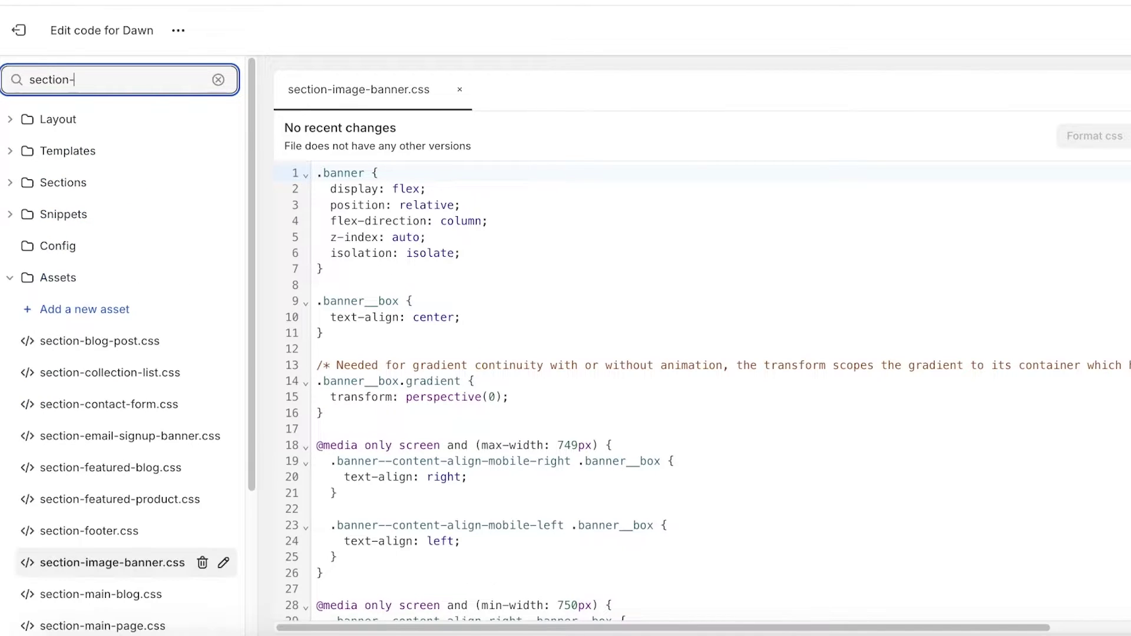
text(image-banner)
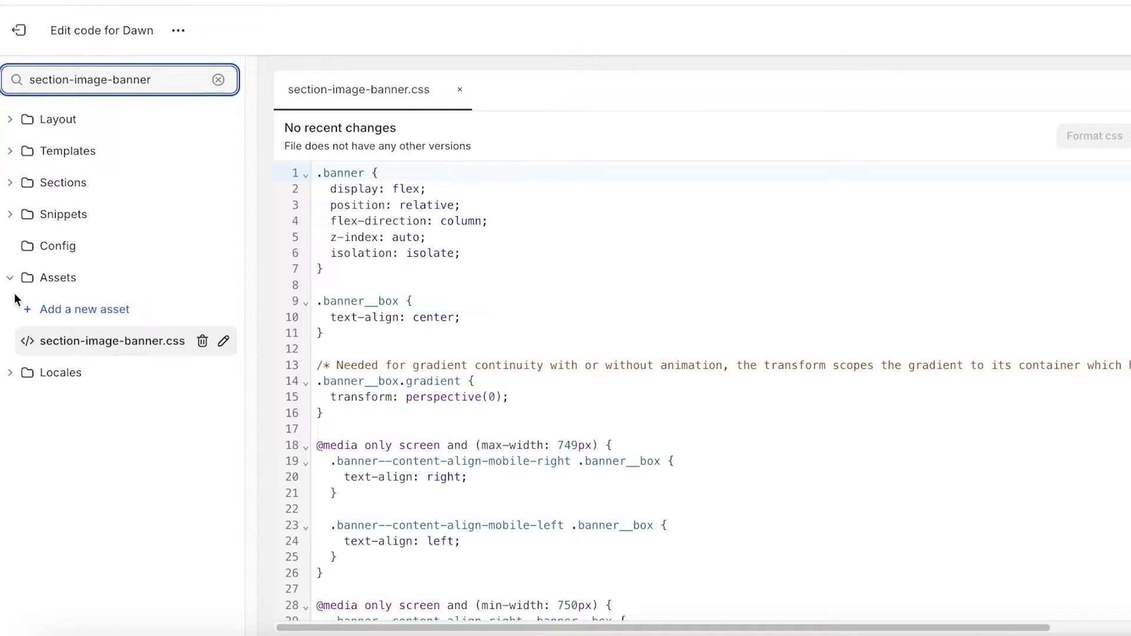
click(82, 347)
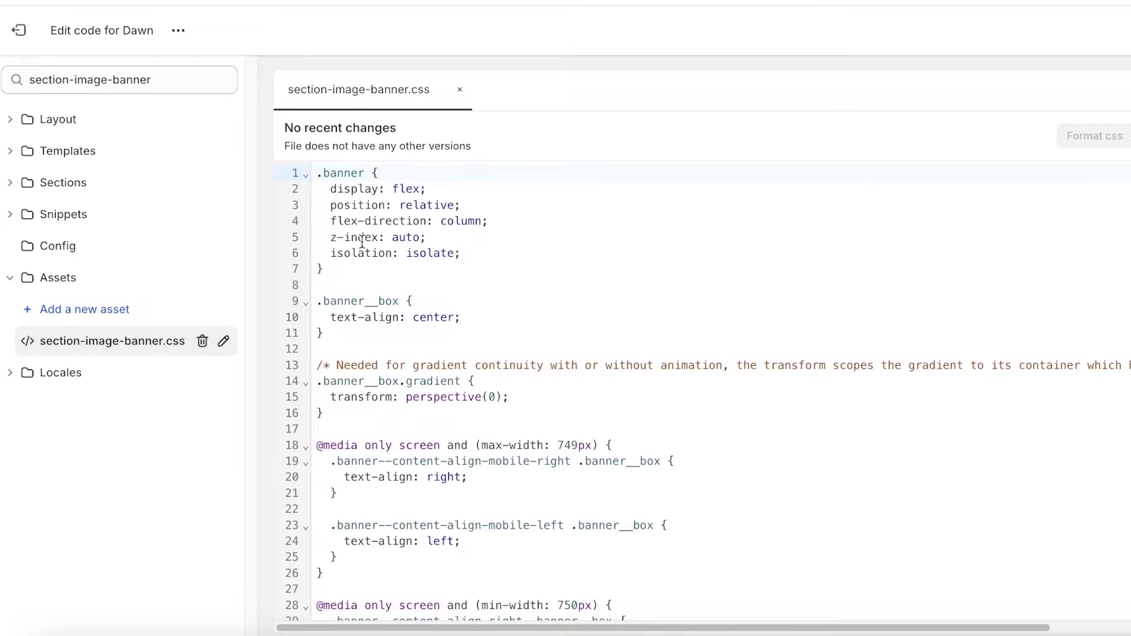
click(460, 89)
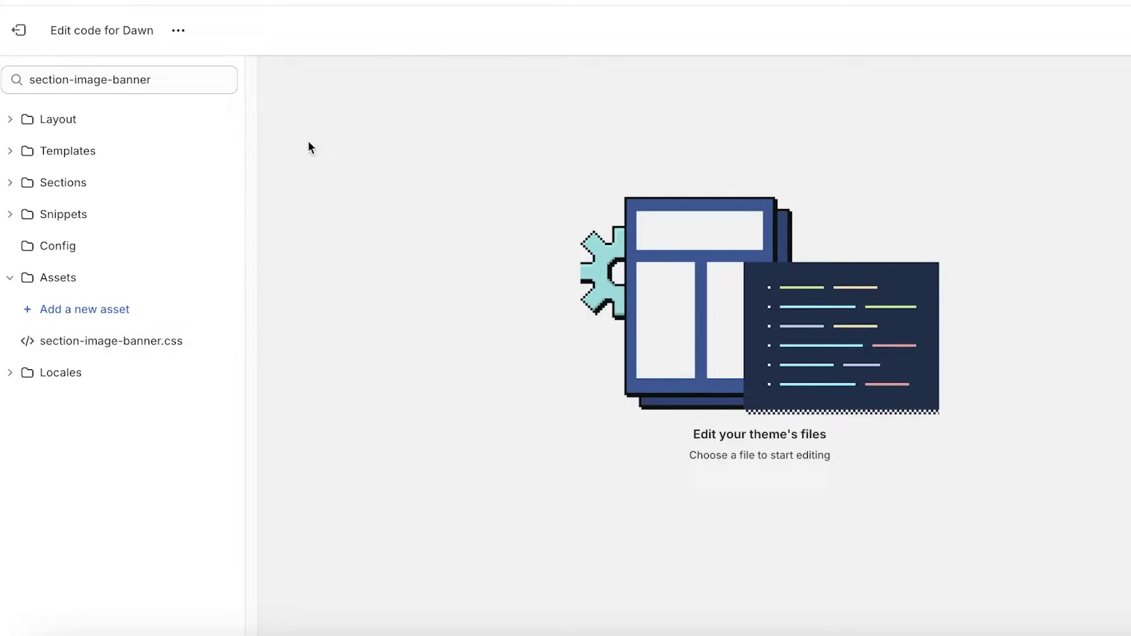
Reopen section-image-banner.css and scroll down to its empty final line 484.
click(118, 339)
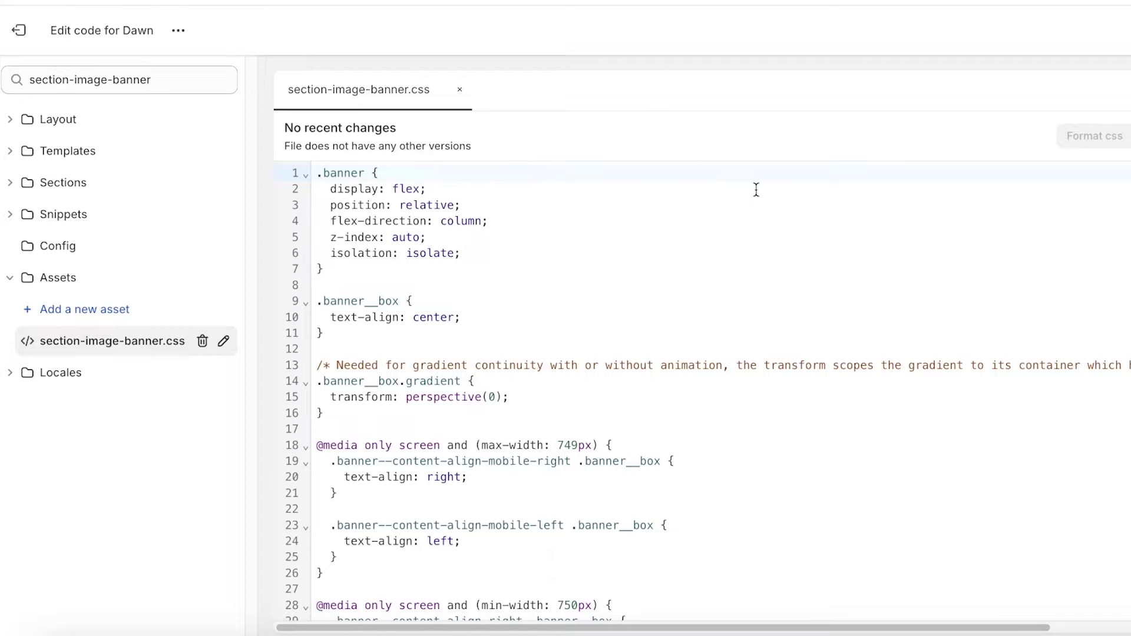
scroll(730, 221, down, 1)
click(607, 220)
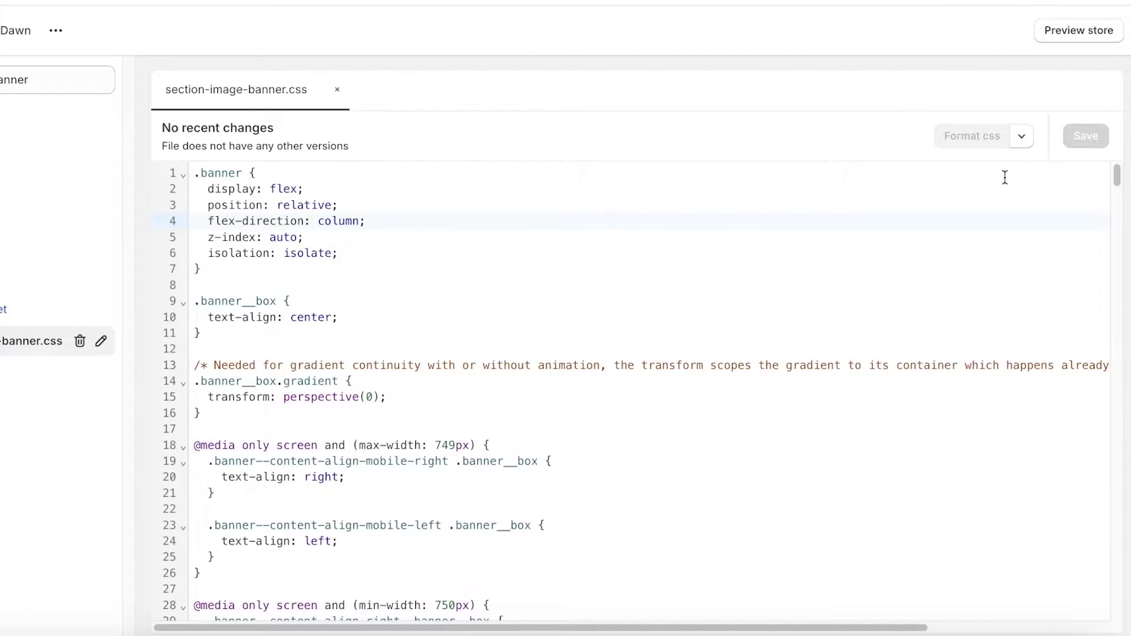
drag(1115, 177, 1081, 628)
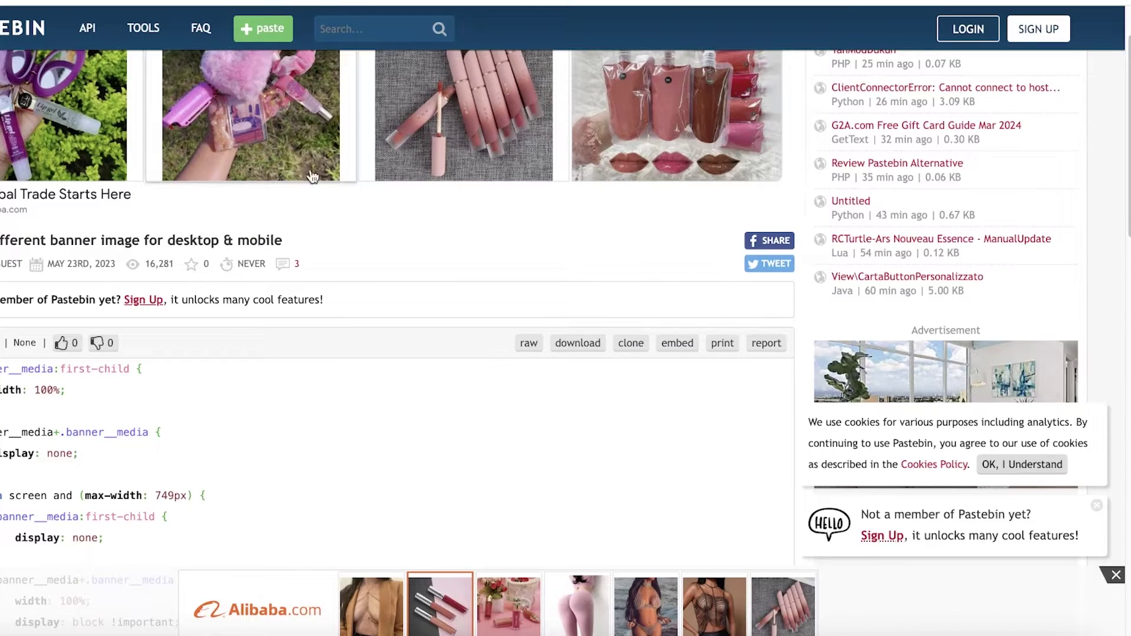
scroll(300, 328, down, 3)
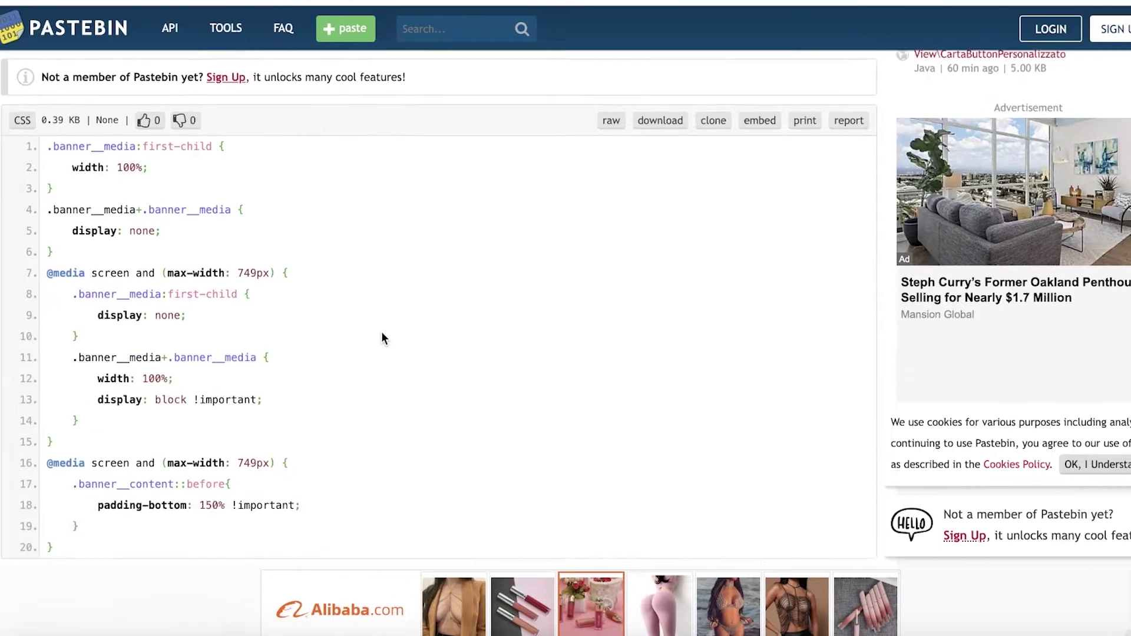
Select all 20 lines of the Pastebin banner__media CSS snippet and copy them.
scroll(382, 337, down, 3)
scroll(169, 308, up, 2)
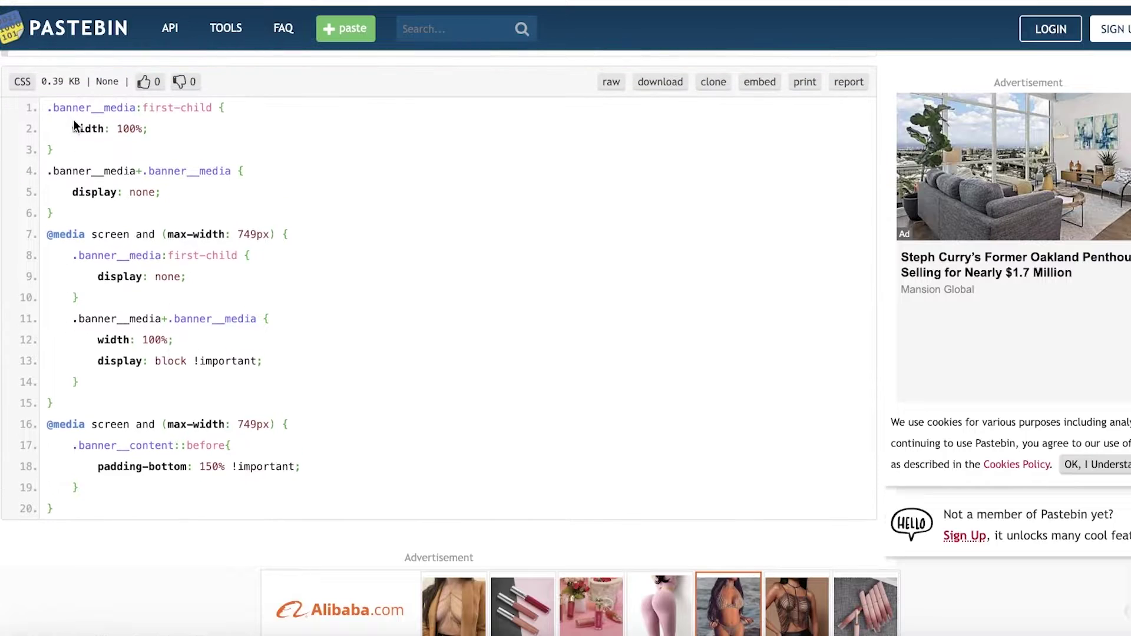
drag(49, 108, 362, 317)
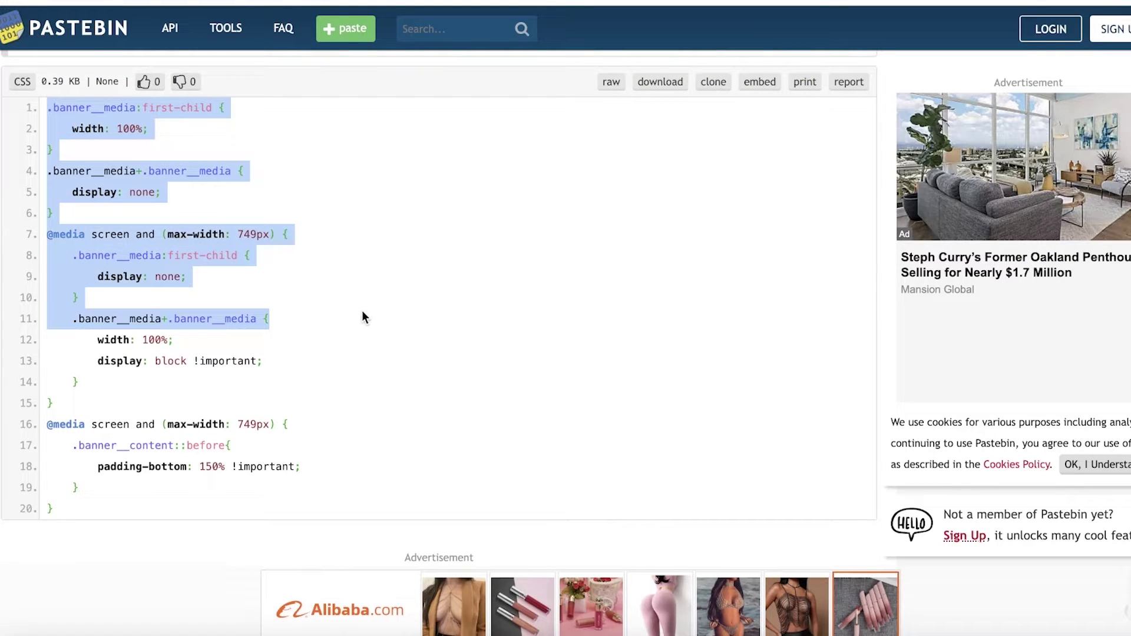
click(174, 228)
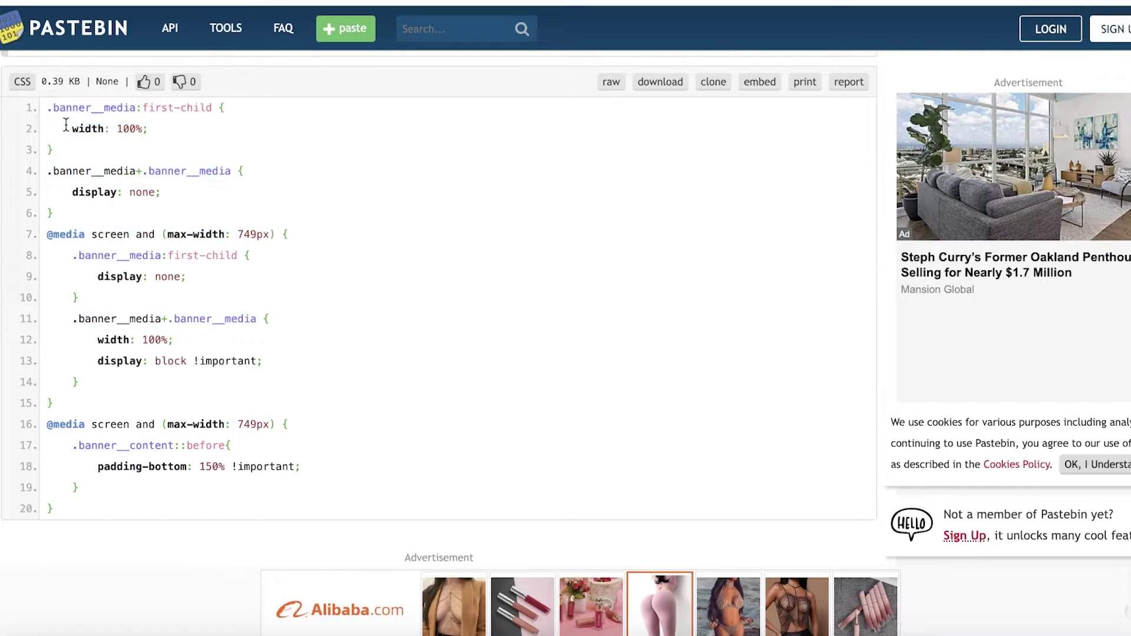
drag(51, 110, 142, 446)
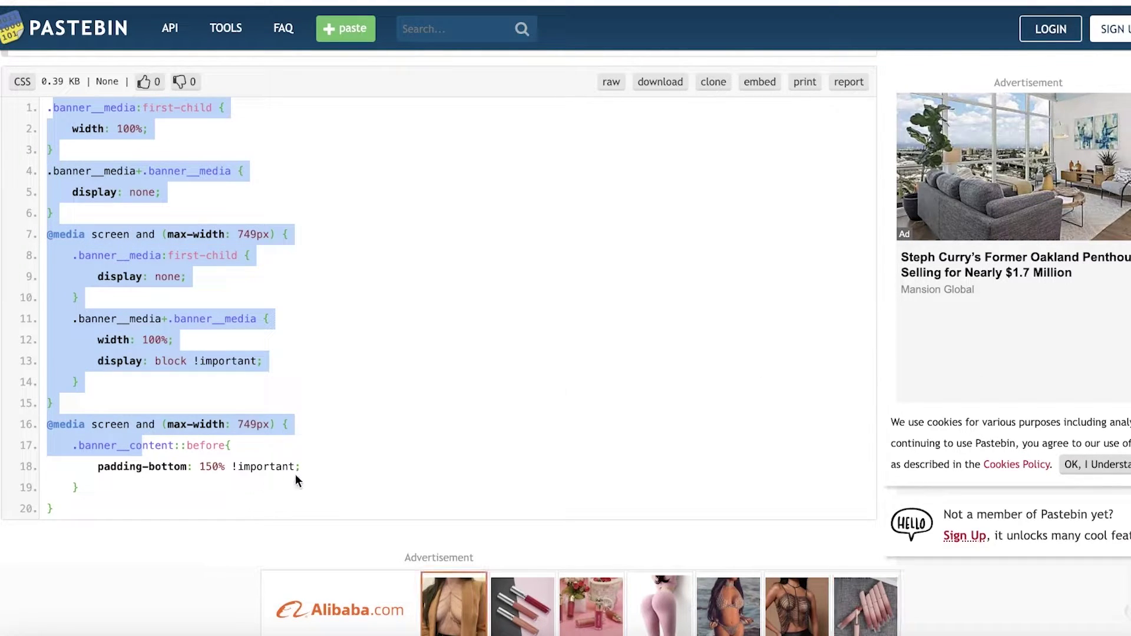
drag(318, 468, 53, 109)
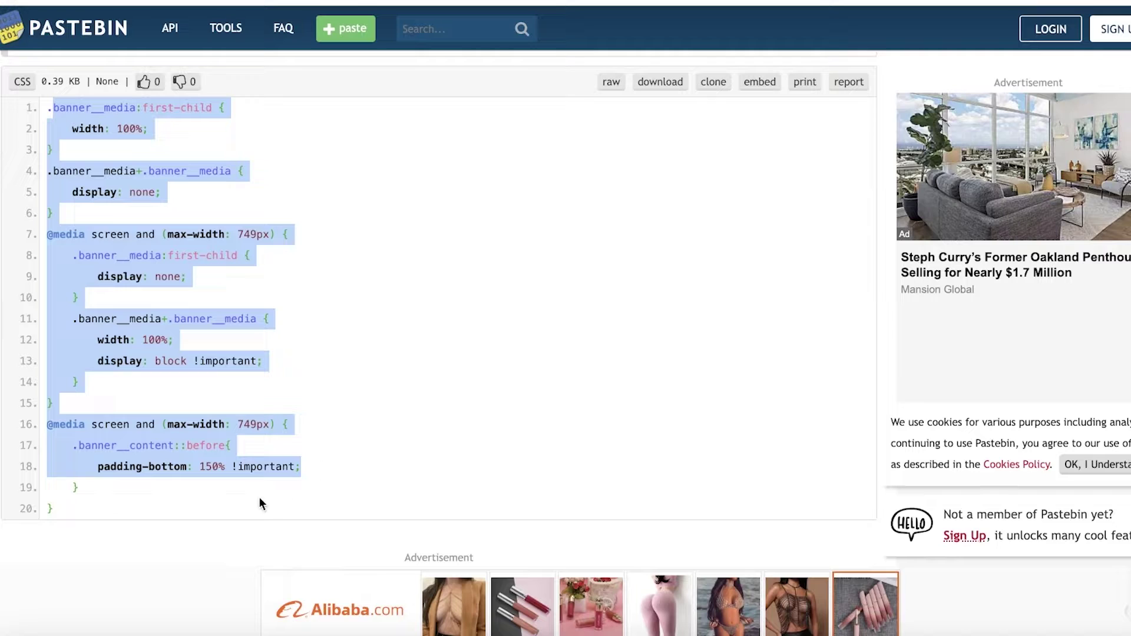
click(125, 426)
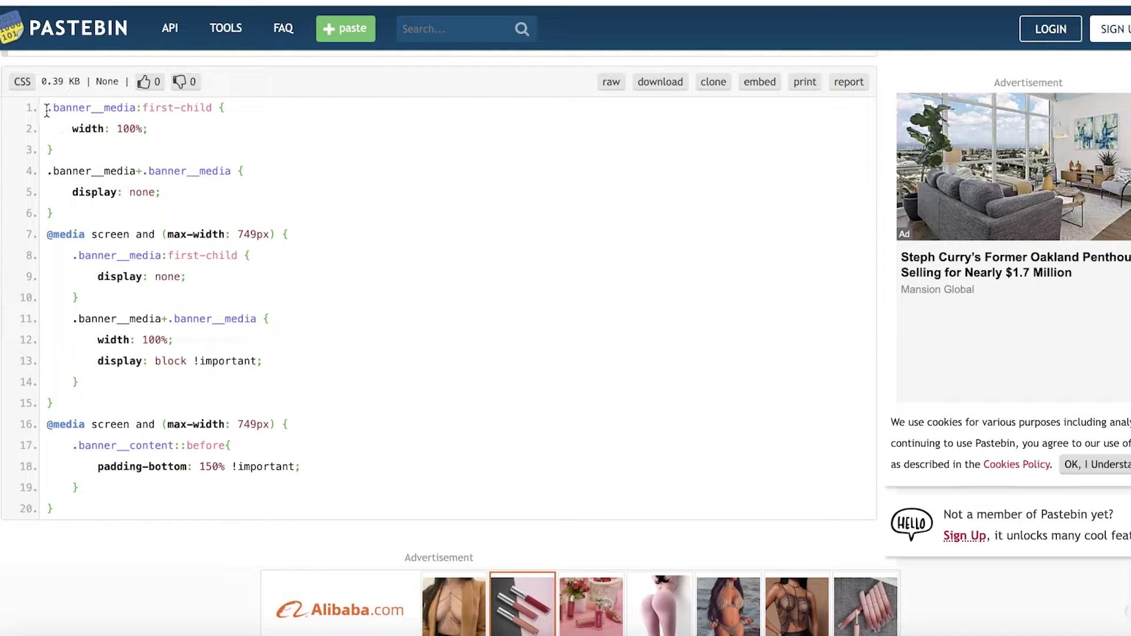
drag(46, 108, 277, 520)
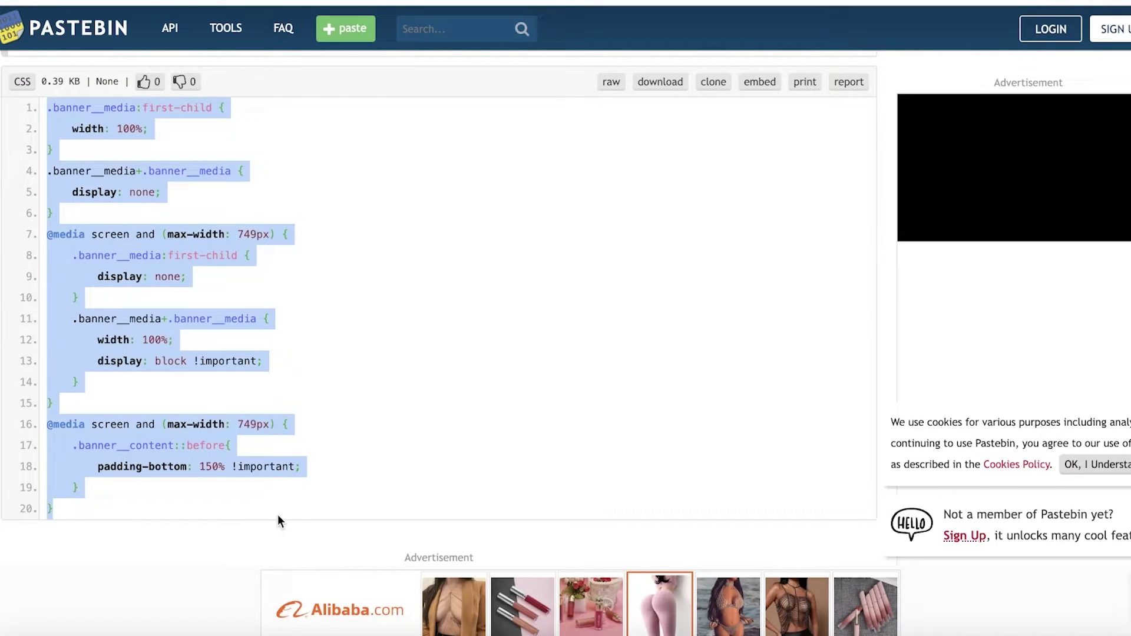
right_click(179, 439)
click(200, 426)
scroll(62, 207, down, 4)
Paste the banner__media CSS at line 484 of section-image-banner.css, save, and go back to Themes.
scroll(74, 235, up, 6)
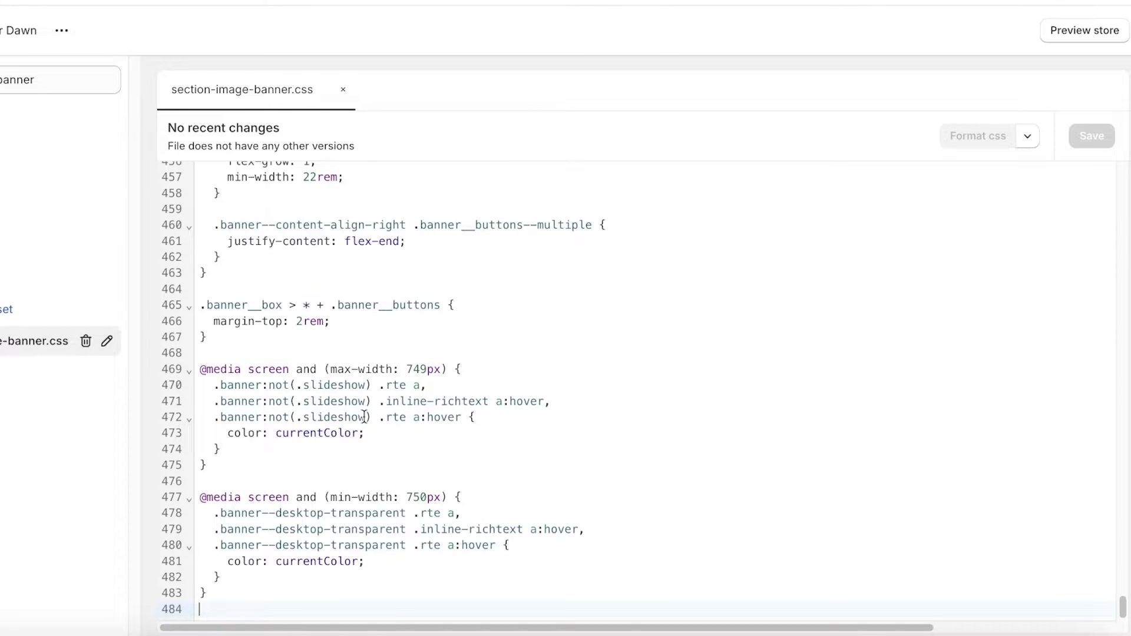
key(Return)
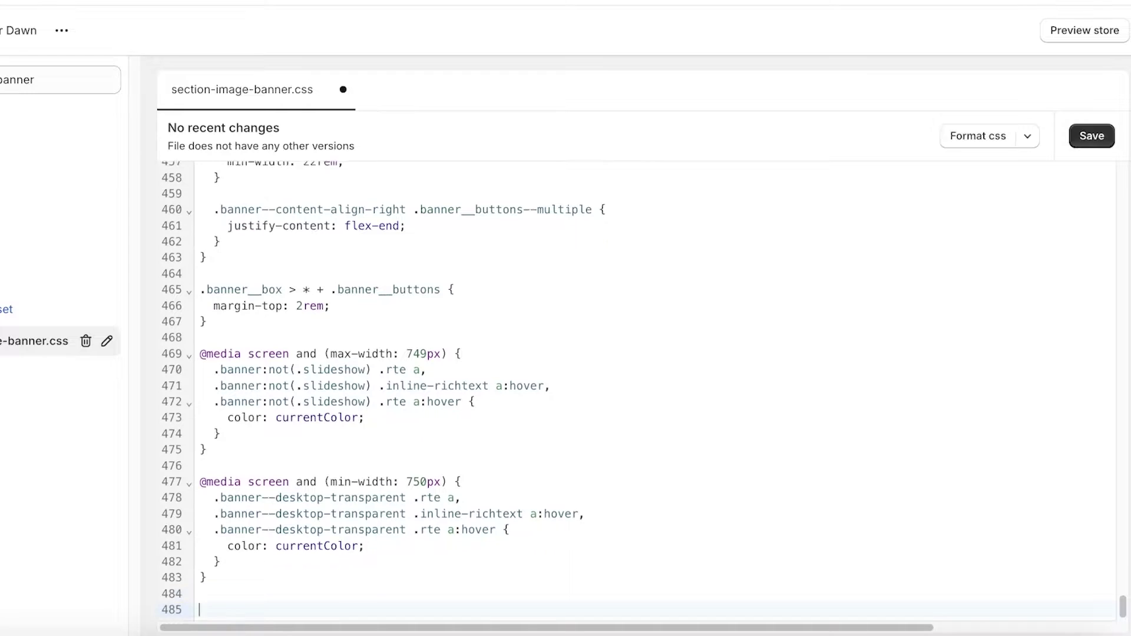
key(BackSpace)
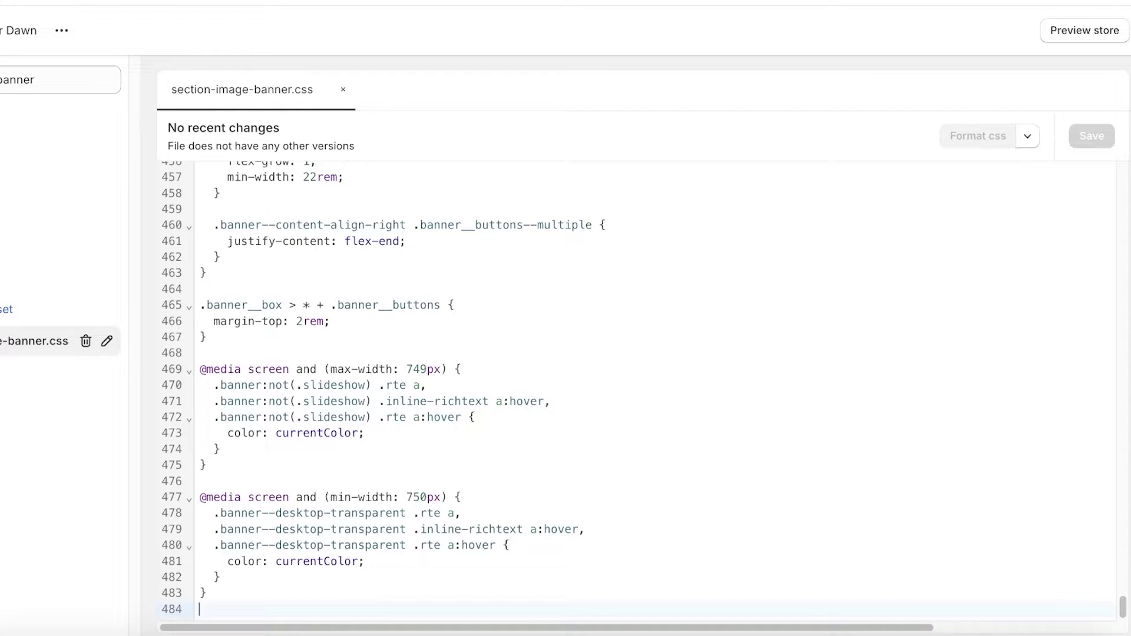
right_click(250, 615)
click(291, 470)
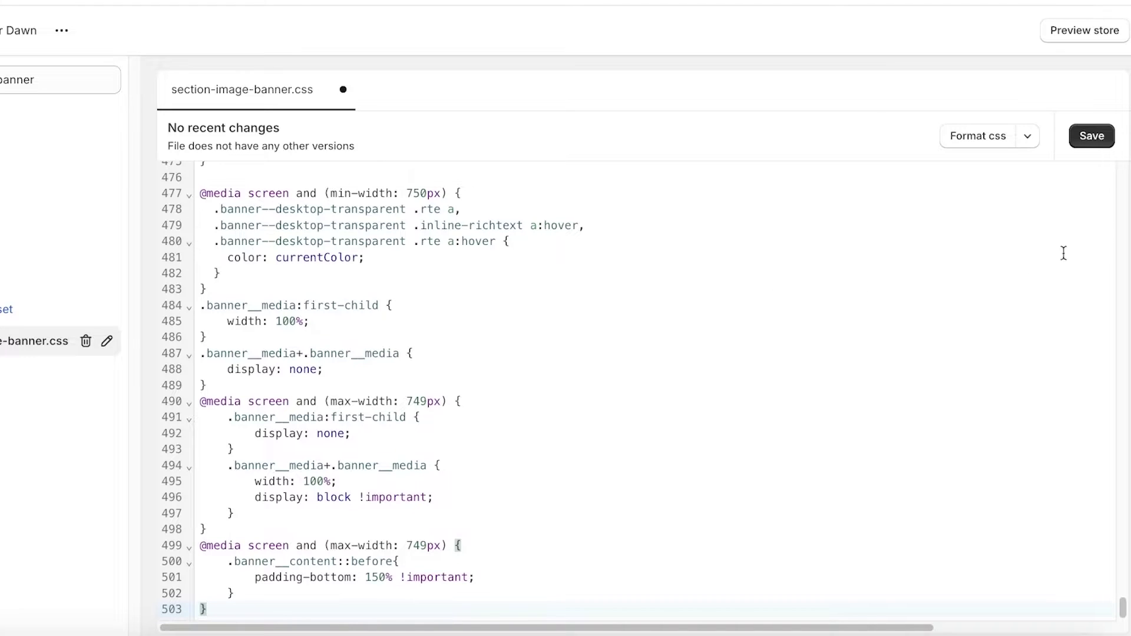
click(1106, 139)
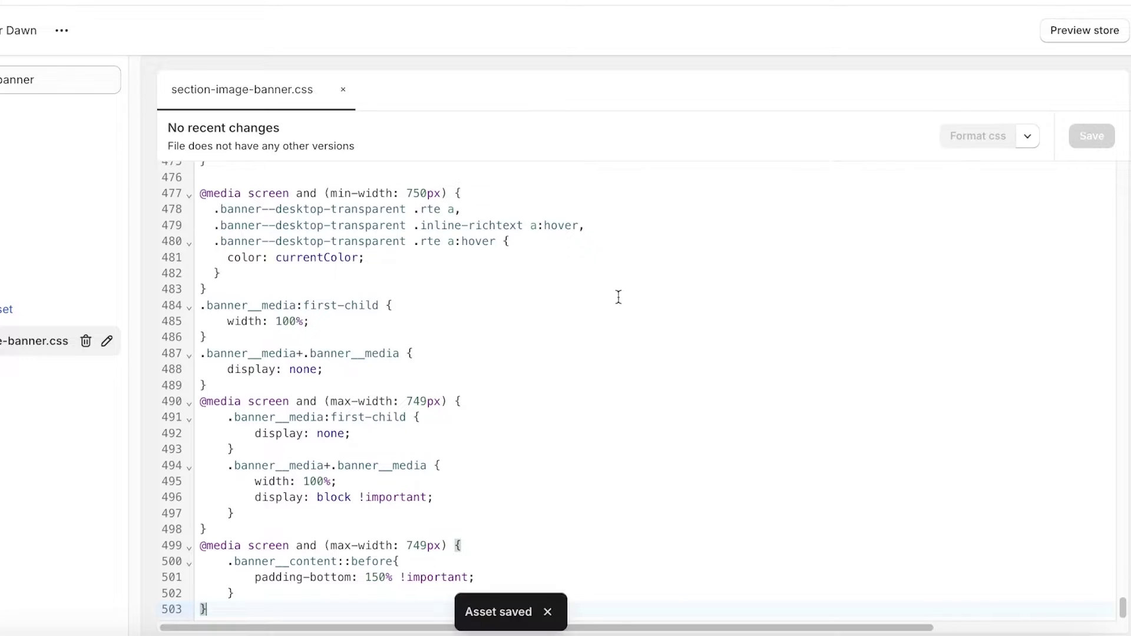
click(9, 30)
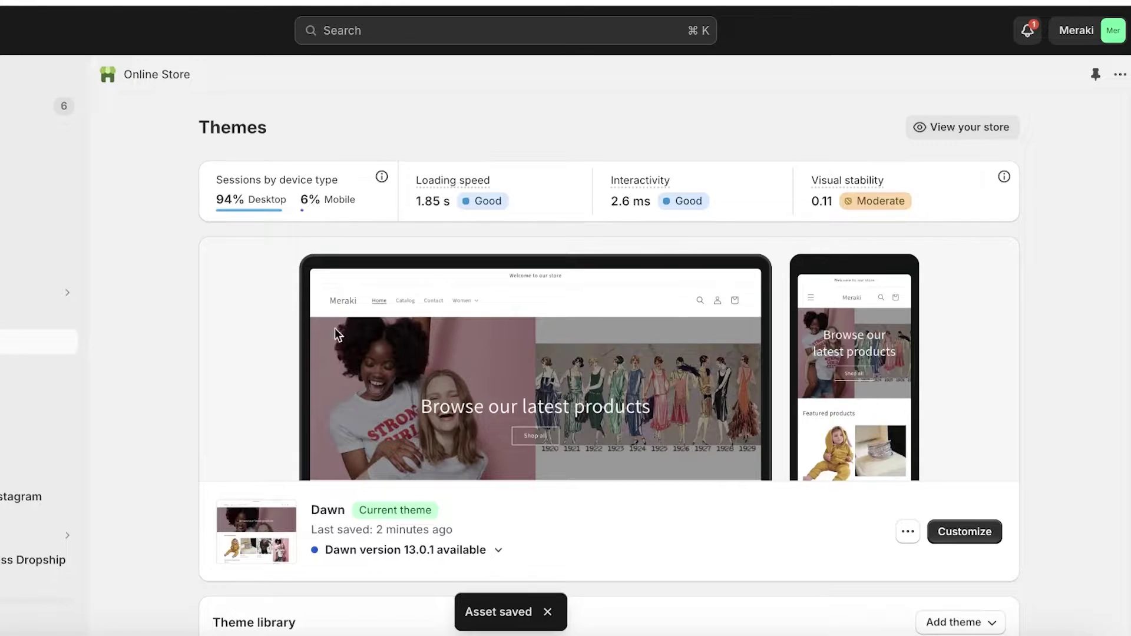
Launch the theme editor for the current Dawn theme on its Home page.
scroll(440, 396, down, 2)
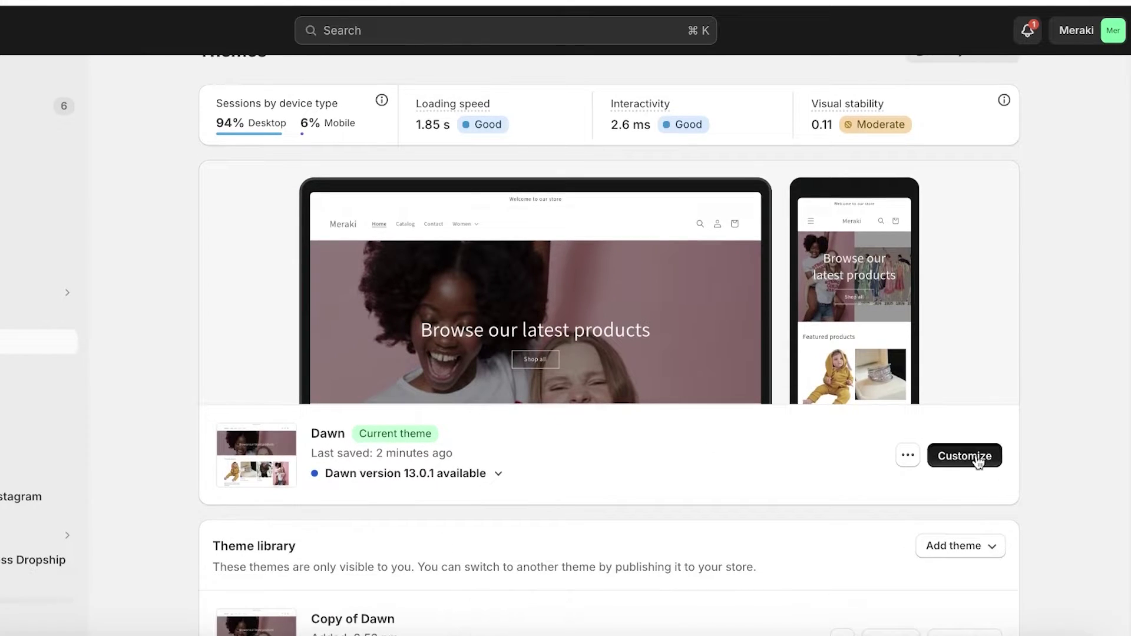
click(977, 455)
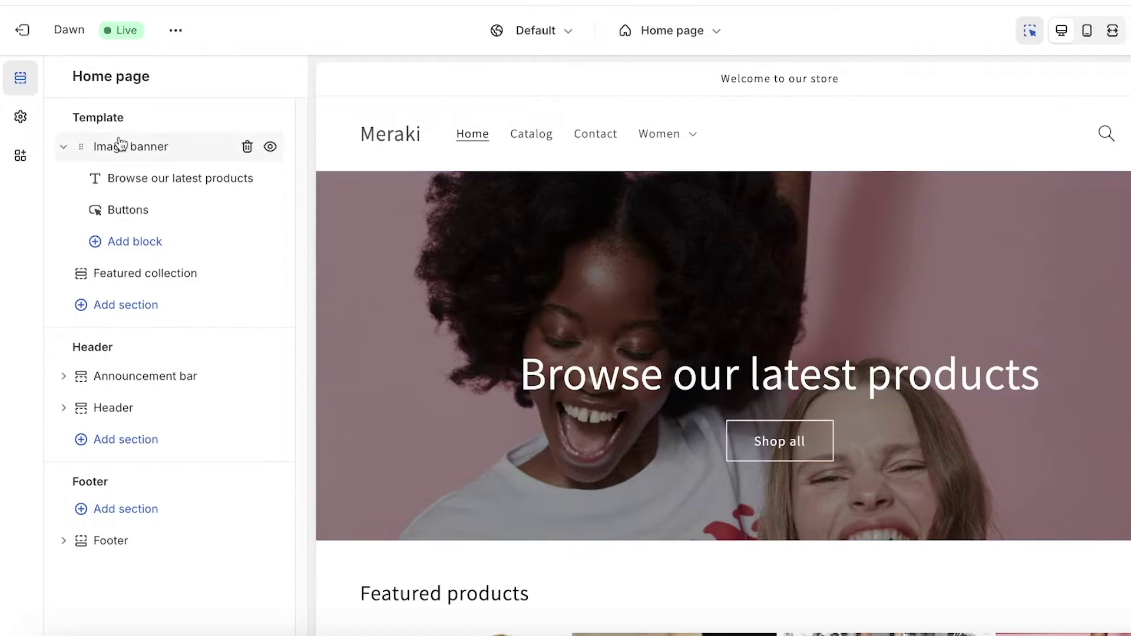
Look through the Image banner section's settings, then exit the Dawn theme editor.
click(116, 143)
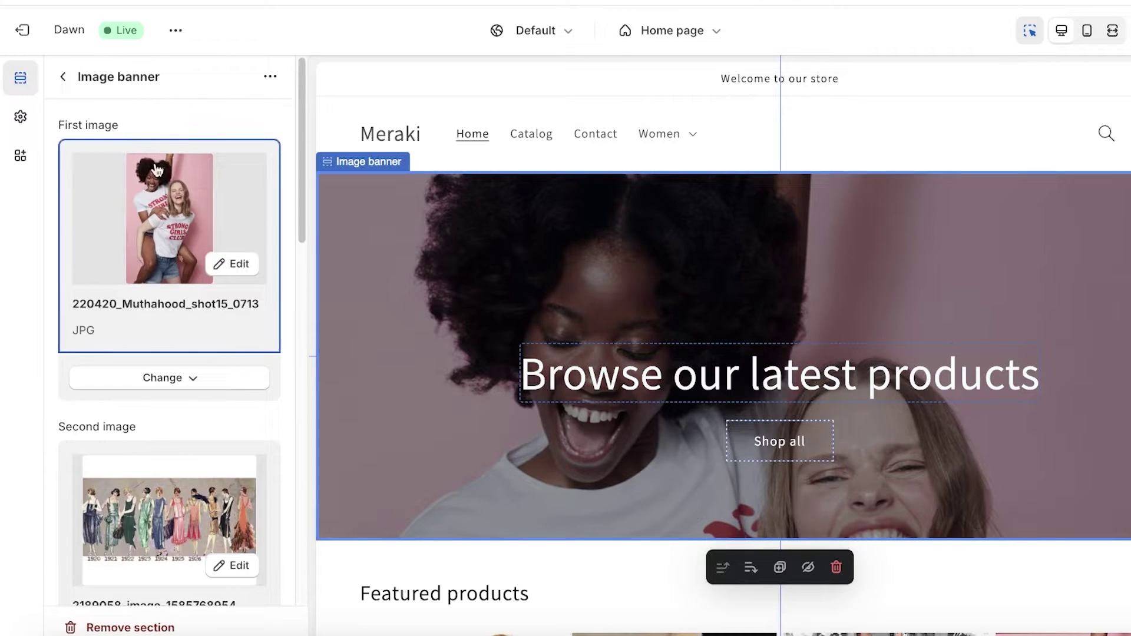
scroll(196, 237, down, 3)
scroll(196, 236, up, 3)
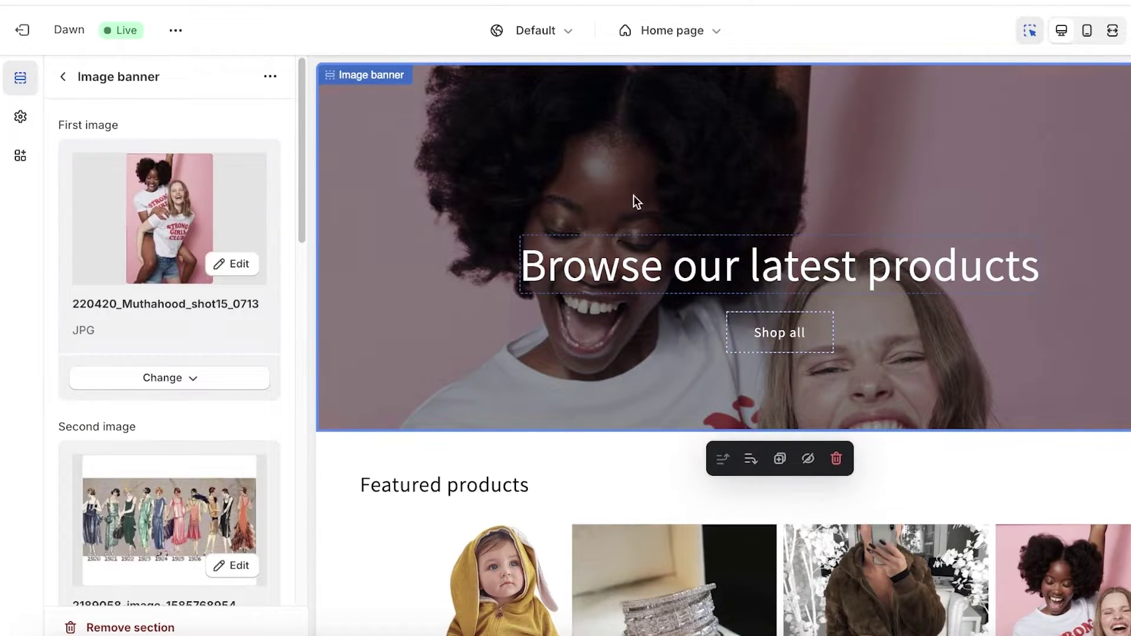
scroll(634, 196, up, 2)
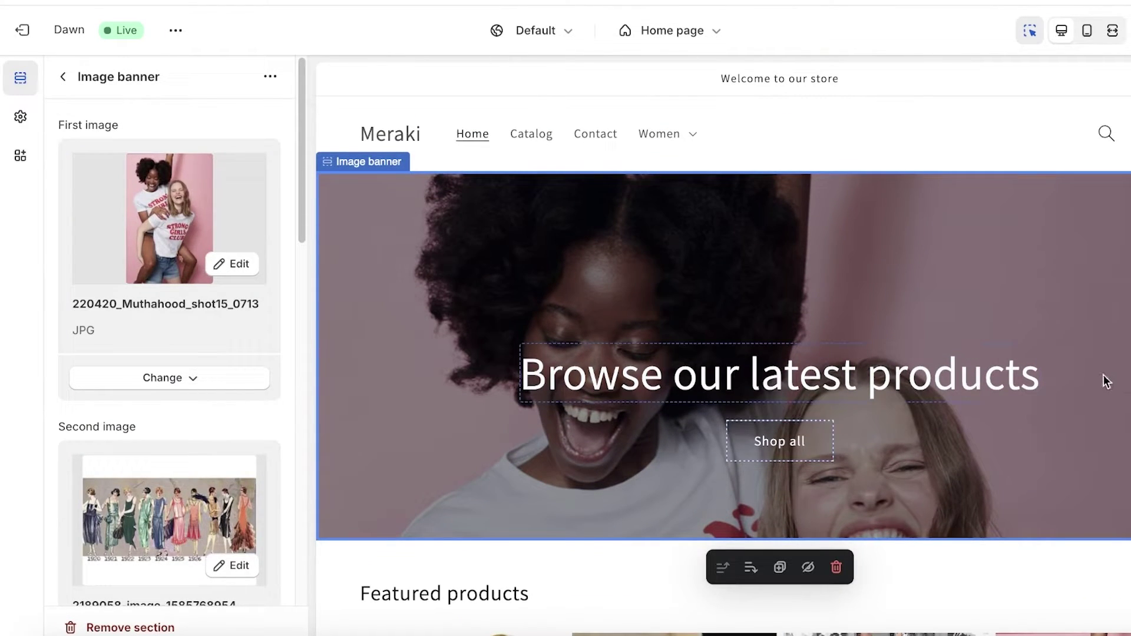
scroll(215, 353, down, 4)
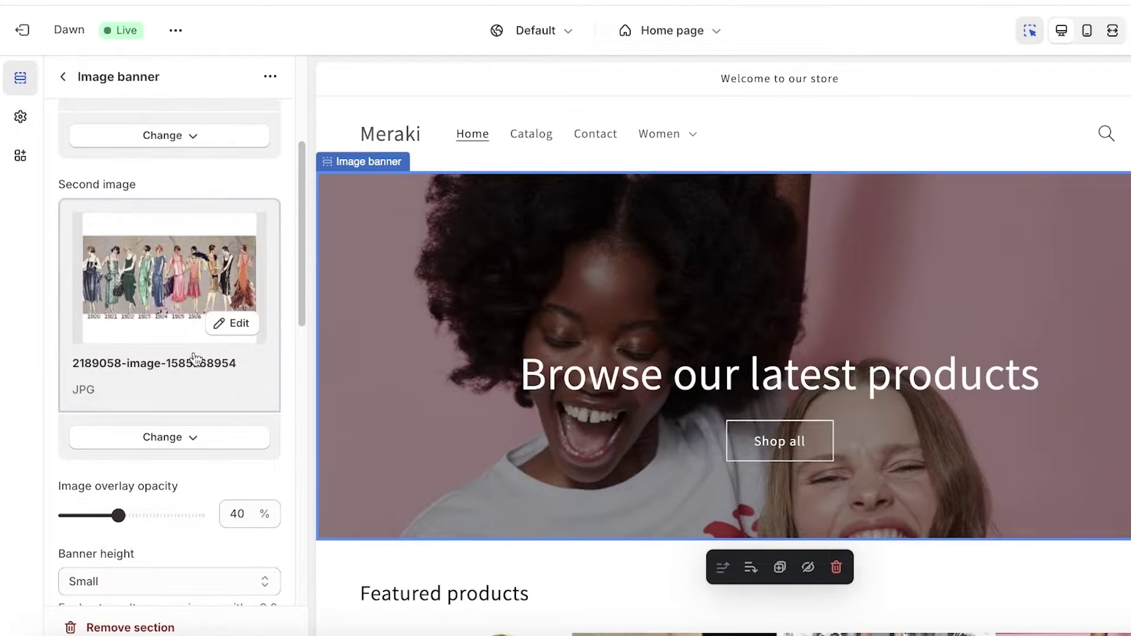
scroll(216, 353, down, 1)
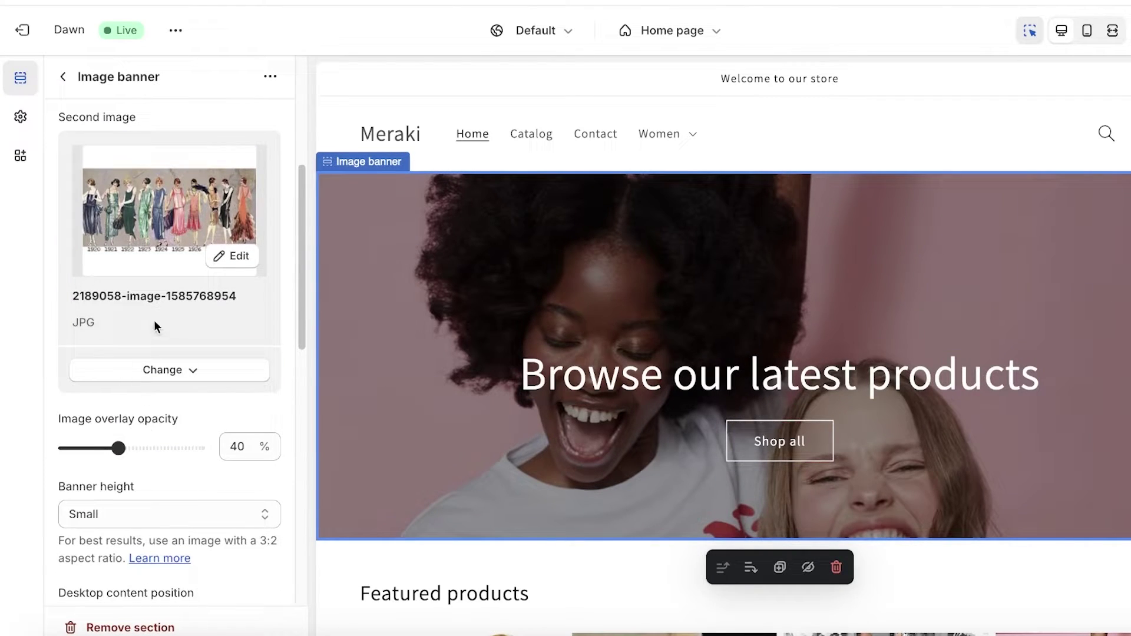
scroll(155, 321, down, 1)
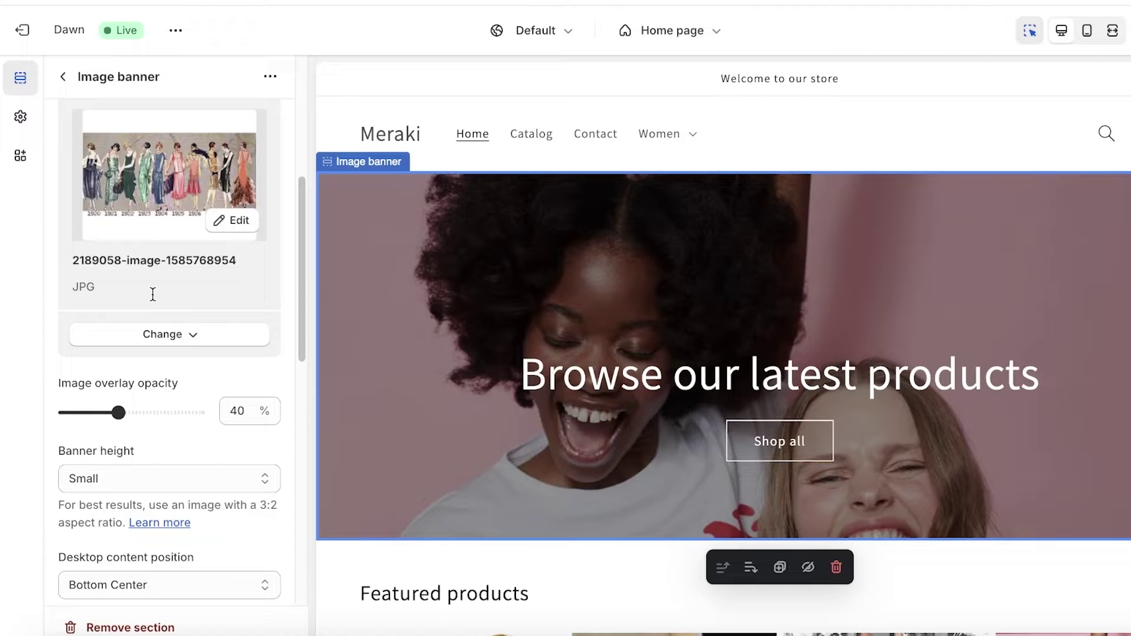
scroll(133, 346, down, 3)
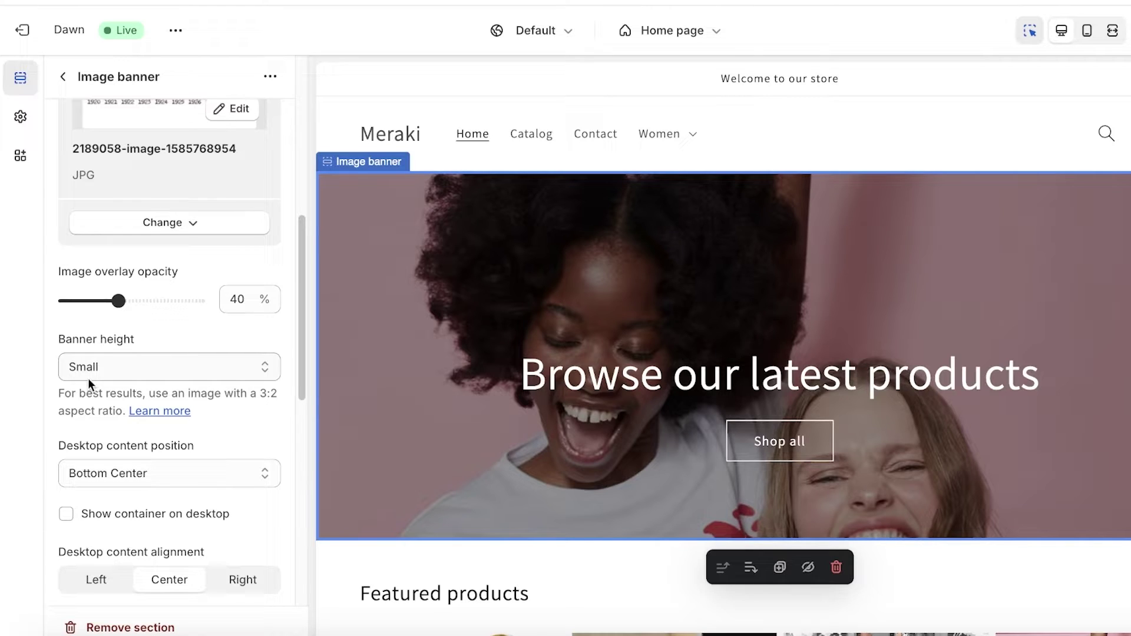
scroll(139, 568, down, 6)
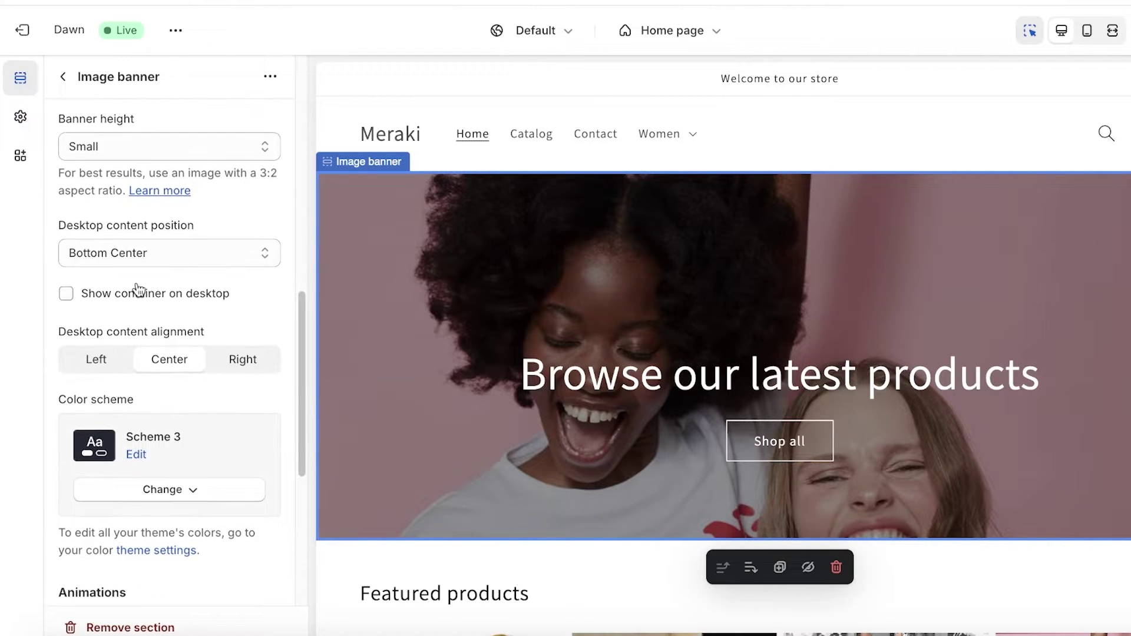
scroll(120, 353, down, 3)
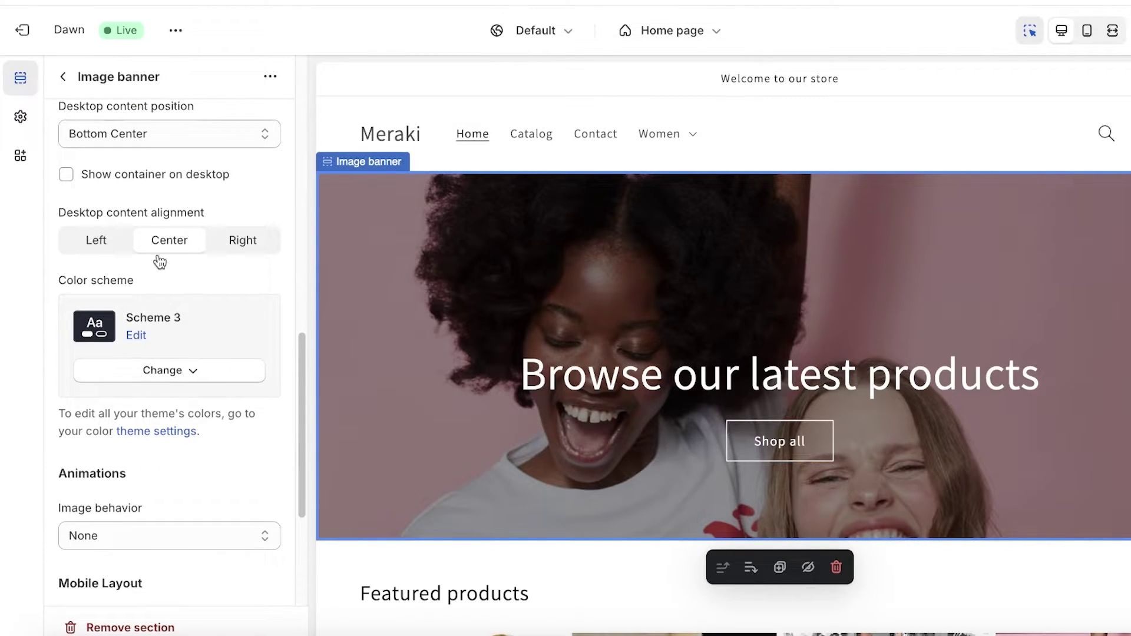
scroll(155, 268, down, 5)
scroll(151, 273, down, 2)
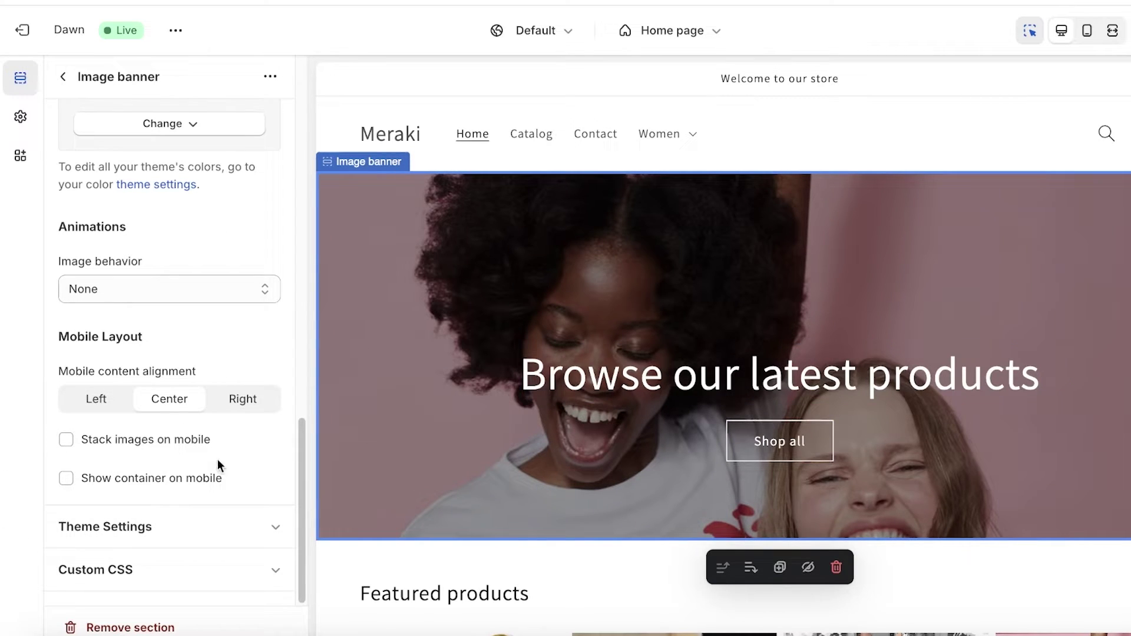
scroll(177, 474, up, 15)
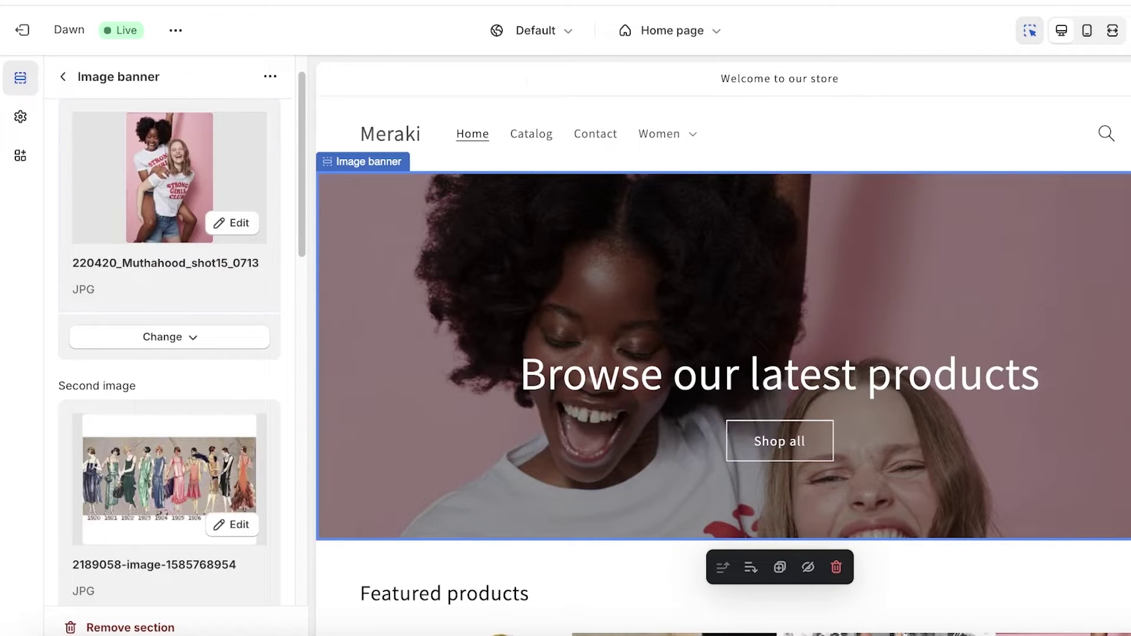
click(12, 31)
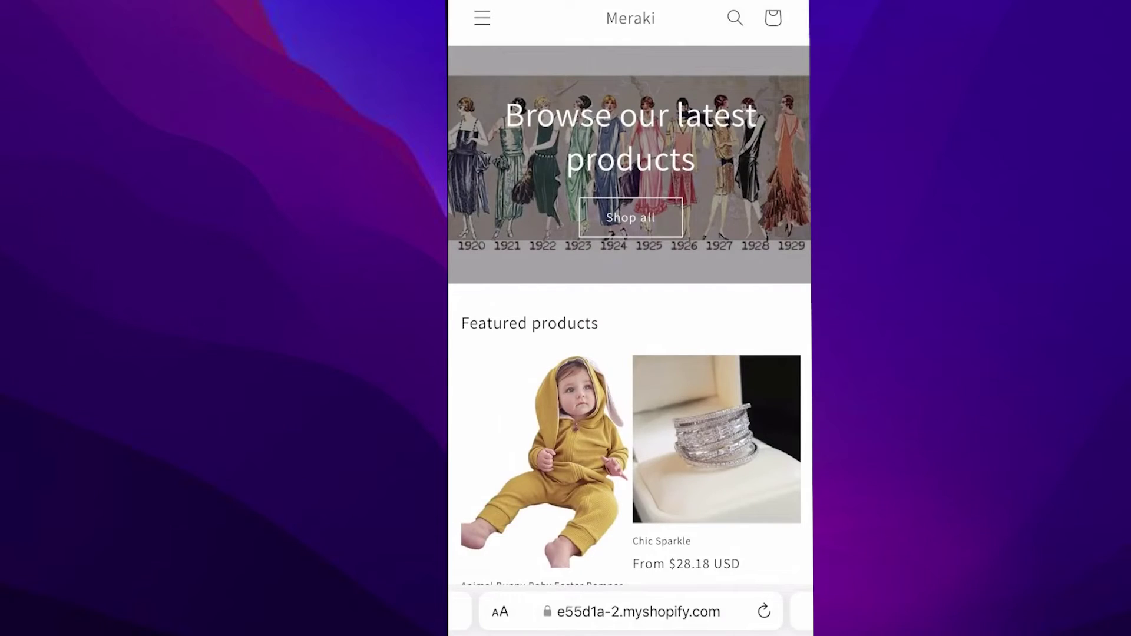
On the iPhone, scroll the homepage to check the vintage illustration banner and dismiss the dictation prompt.
scroll(629, 318, down, 8)
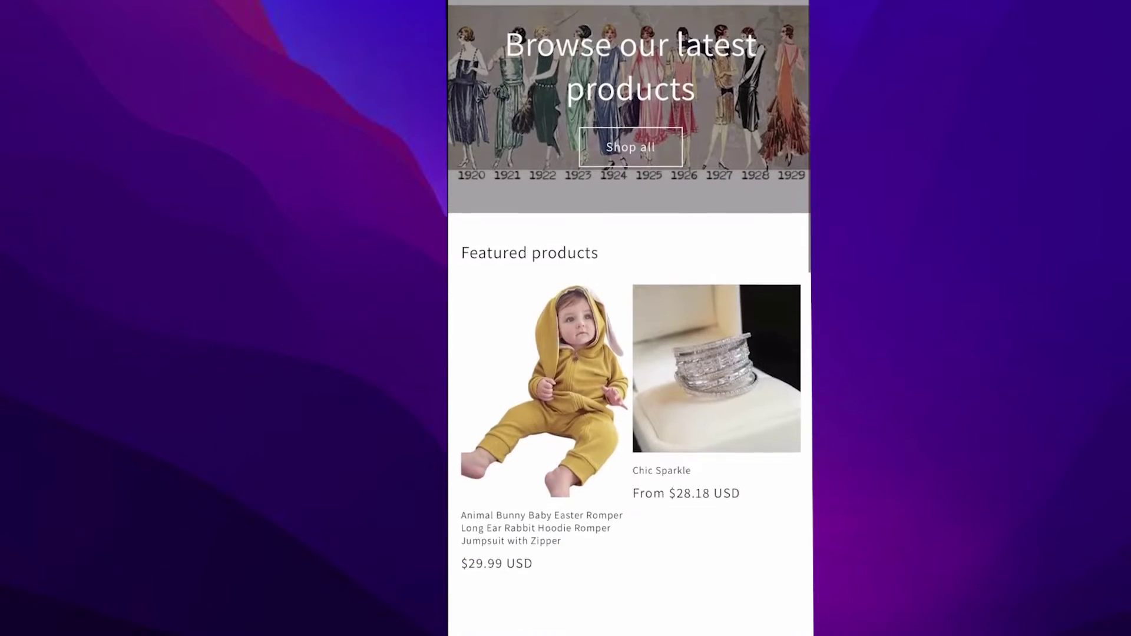
scroll(629, 319, down, 10)
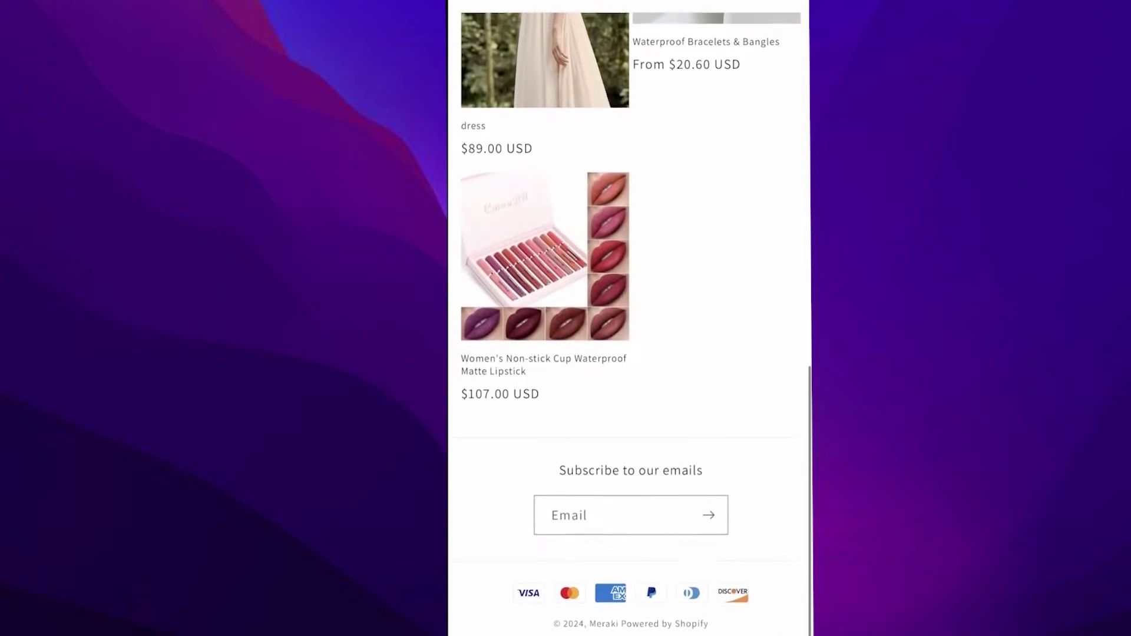
scroll(629, 318, up, 20)
click(630, 611)
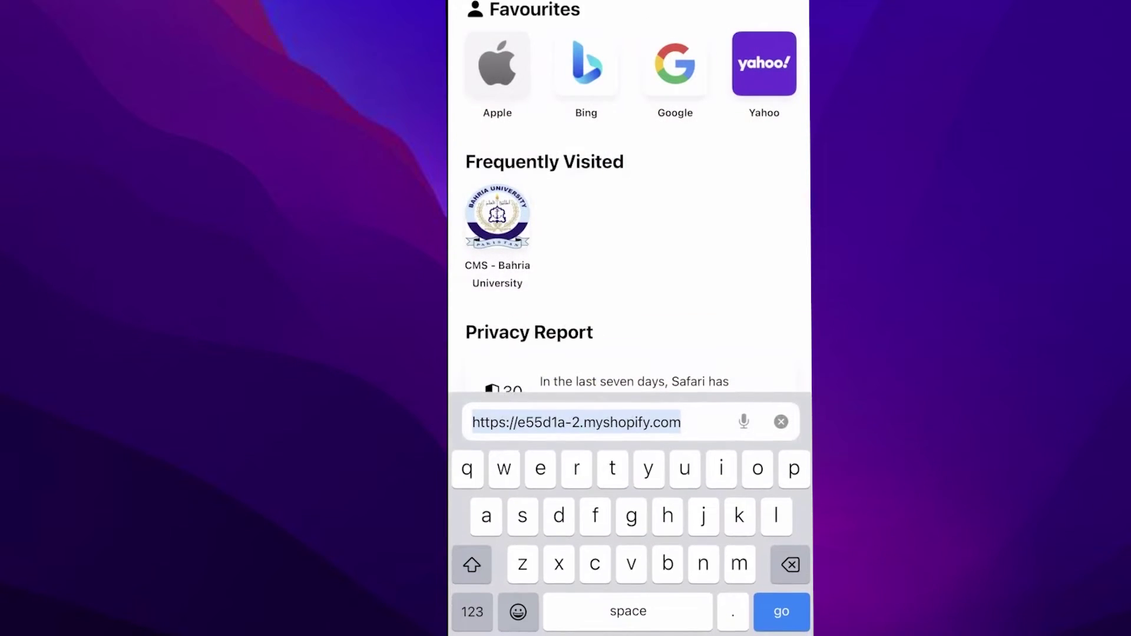
click(744, 421)
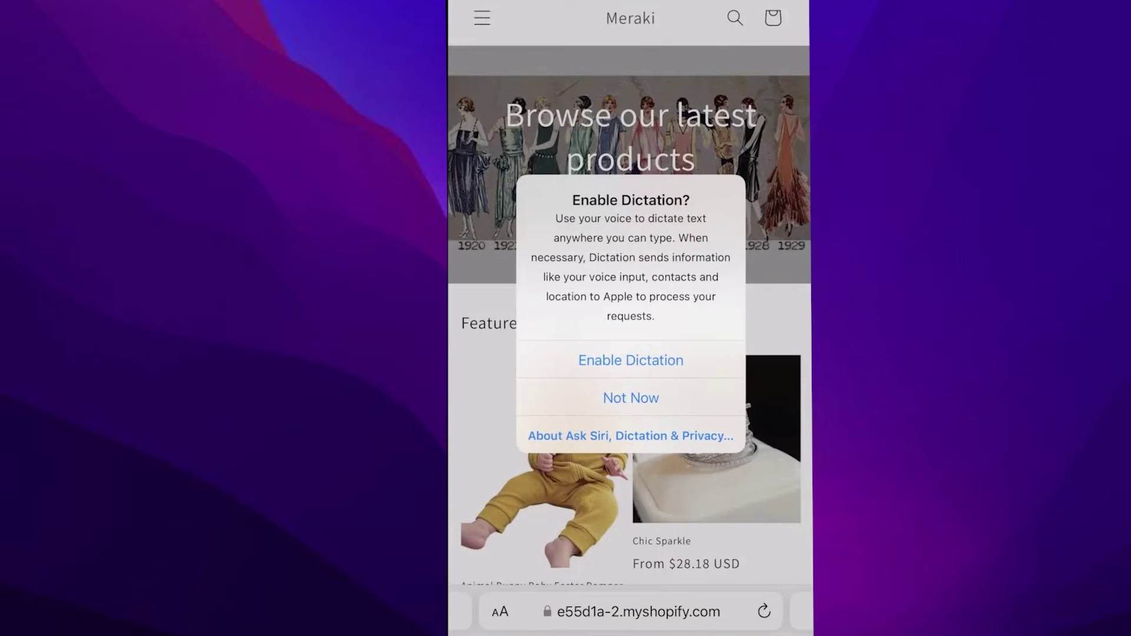
click(631, 397)
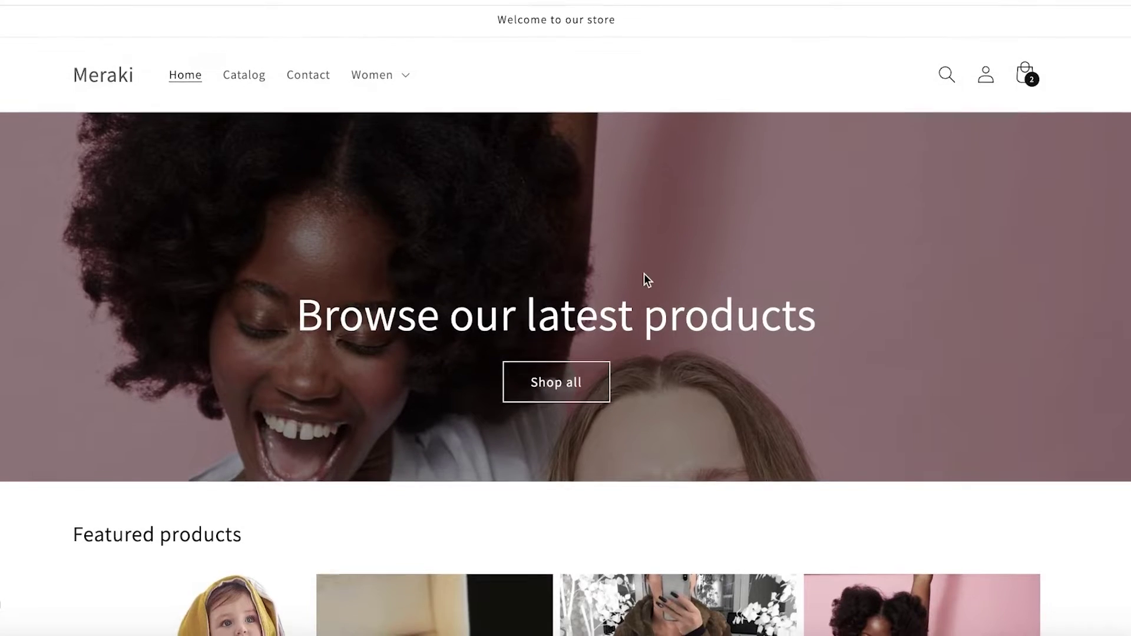
On Online Store > Themes, choose Edit code from the Dawn theme's ••• menu.
scroll(644, 273, down, 3)
scroll(663, 330, up, 3)
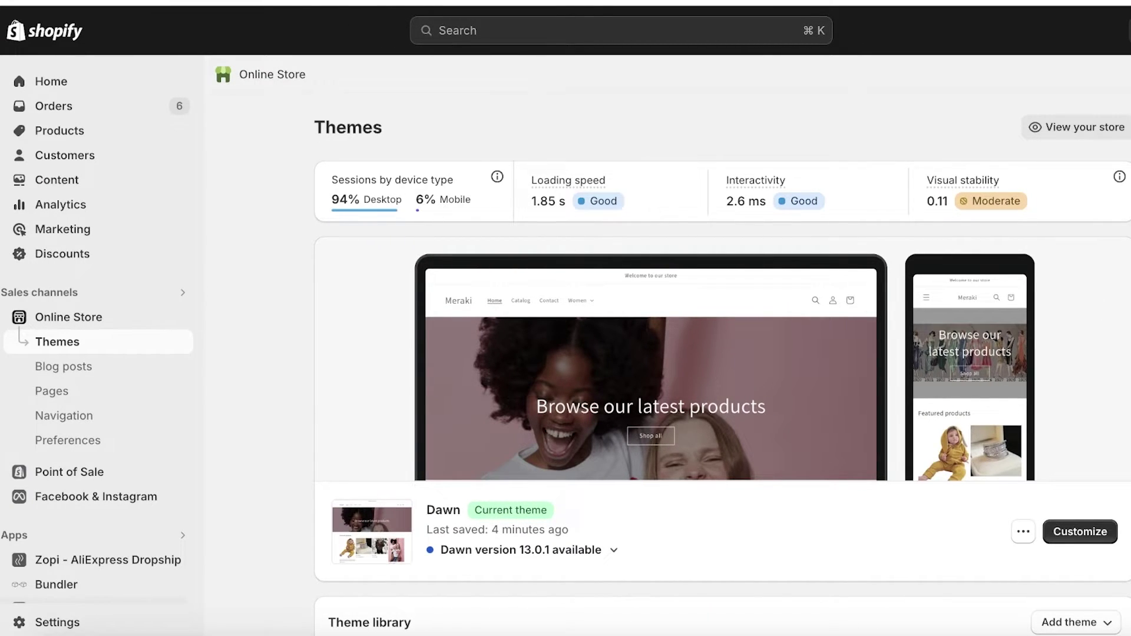
scroll(722, 345, down, 6)
scroll(722, 346, up, 3)
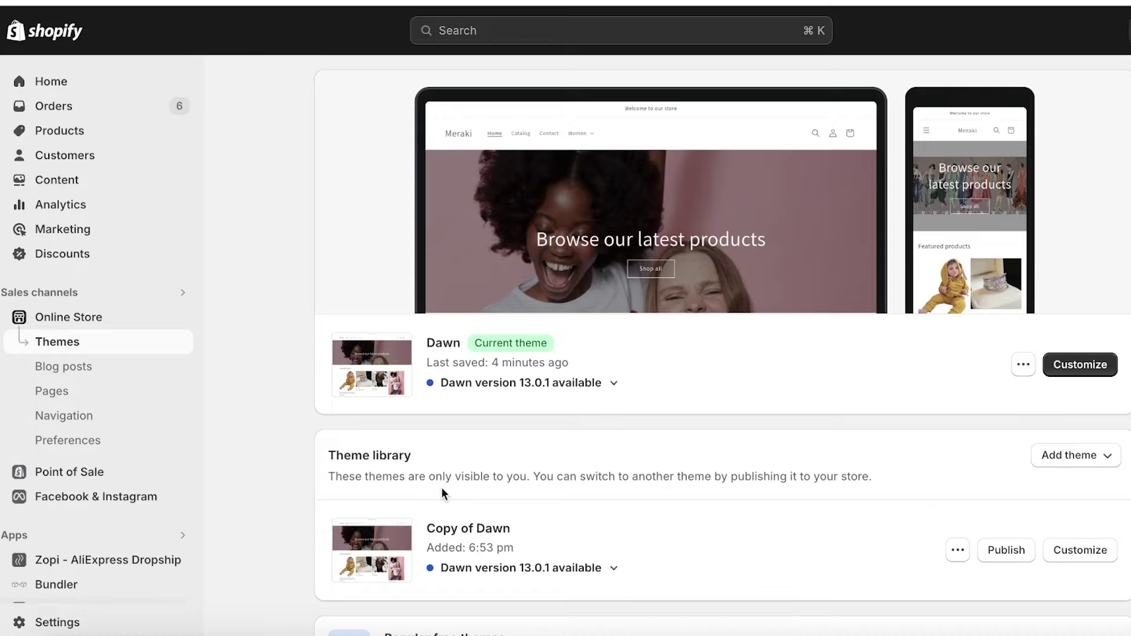
click(103, 562)
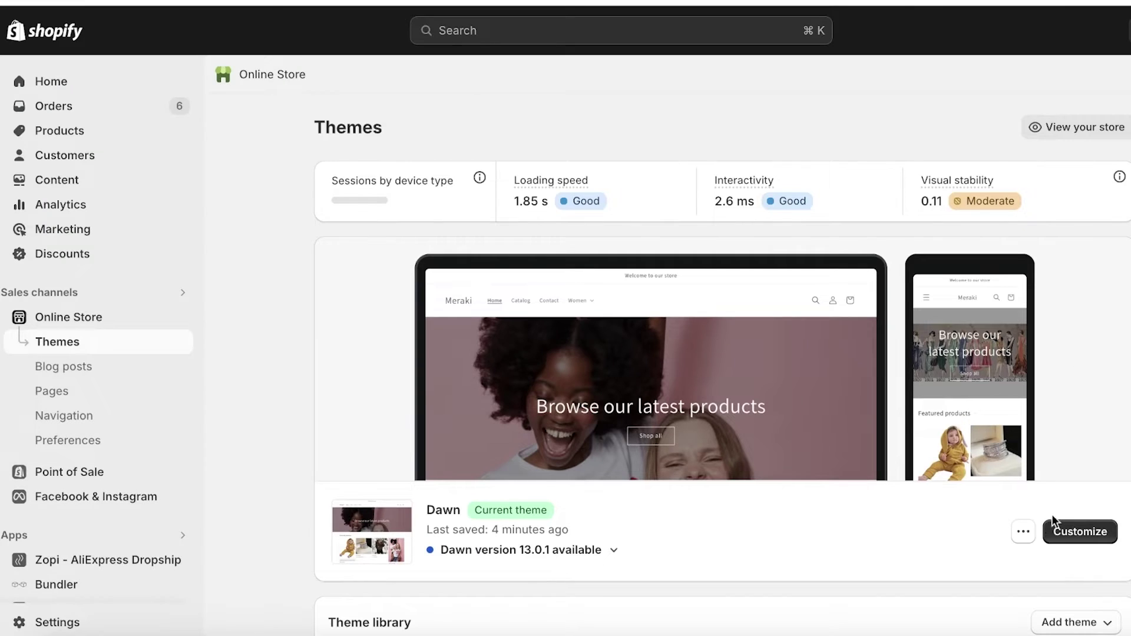
click(1023, 532)
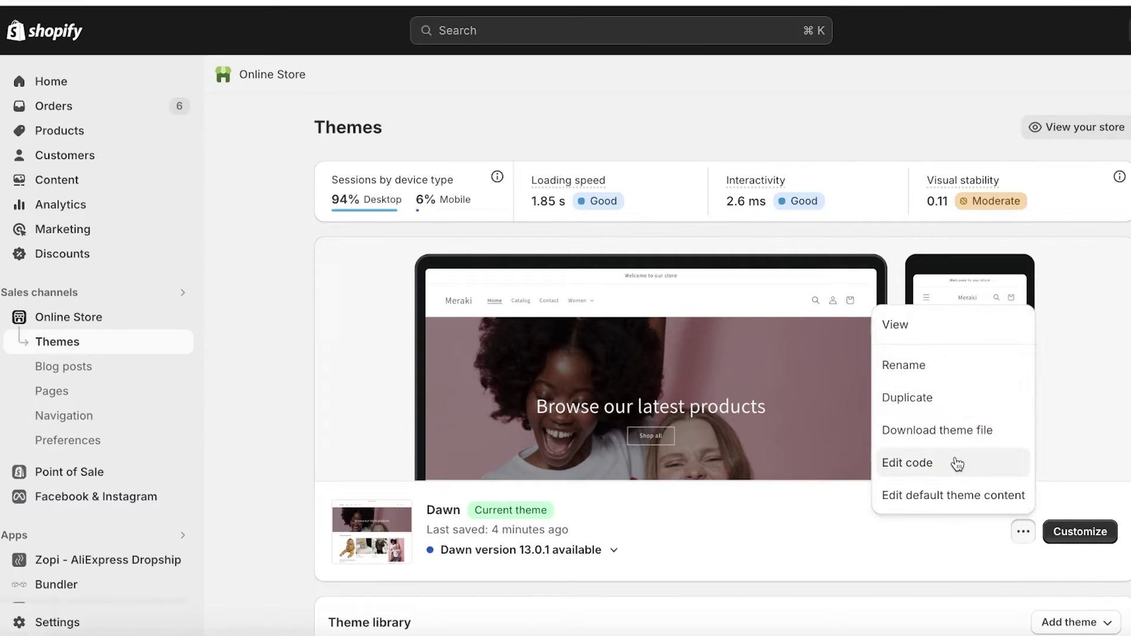
click(907, 463)
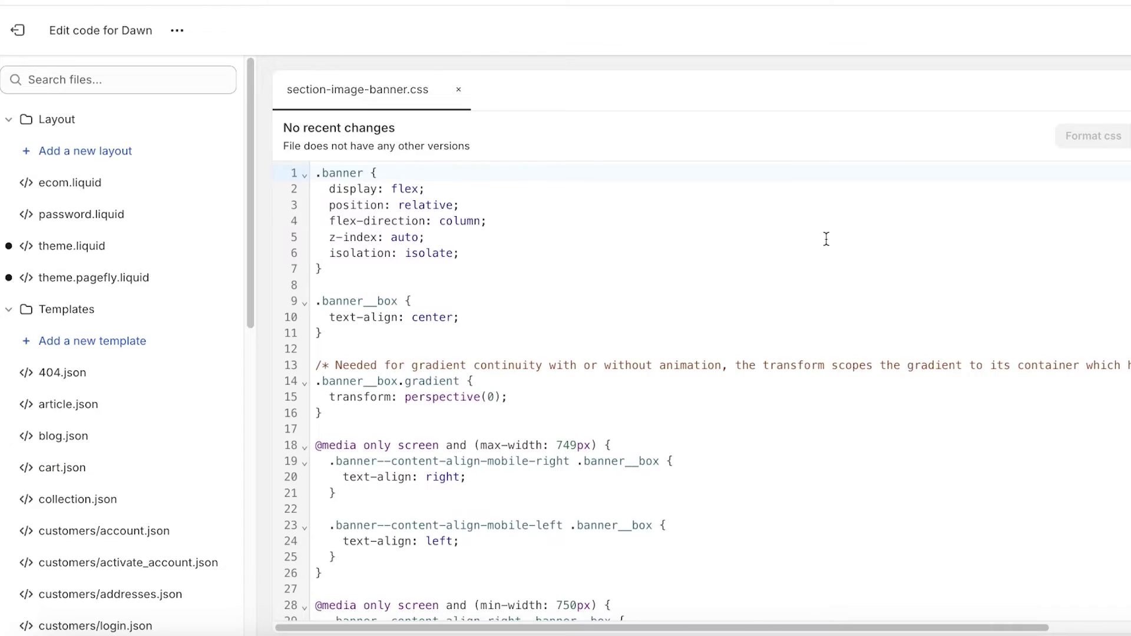
Scroll section-image-banner.css to the width rules and place the caret in line 485's width: 100%.
scroll(1089, 265, down, 20)
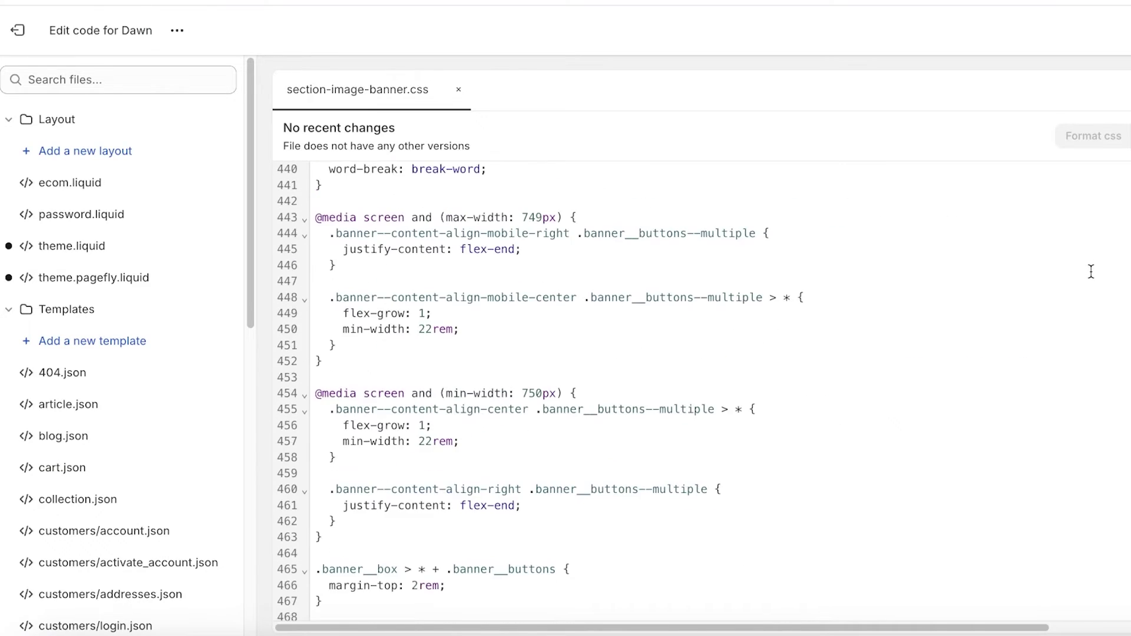
scroll(1091, 271, down, 10)
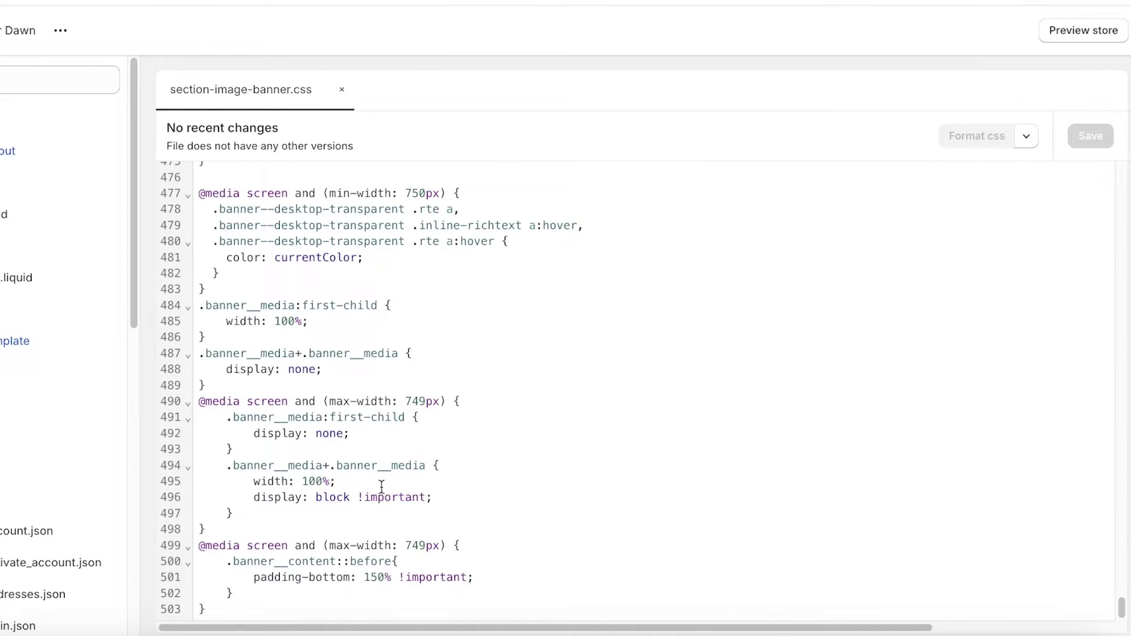
click(323, 480)
click(281, 321)
drag(220, 322, 367, 330)
click(289, 320)
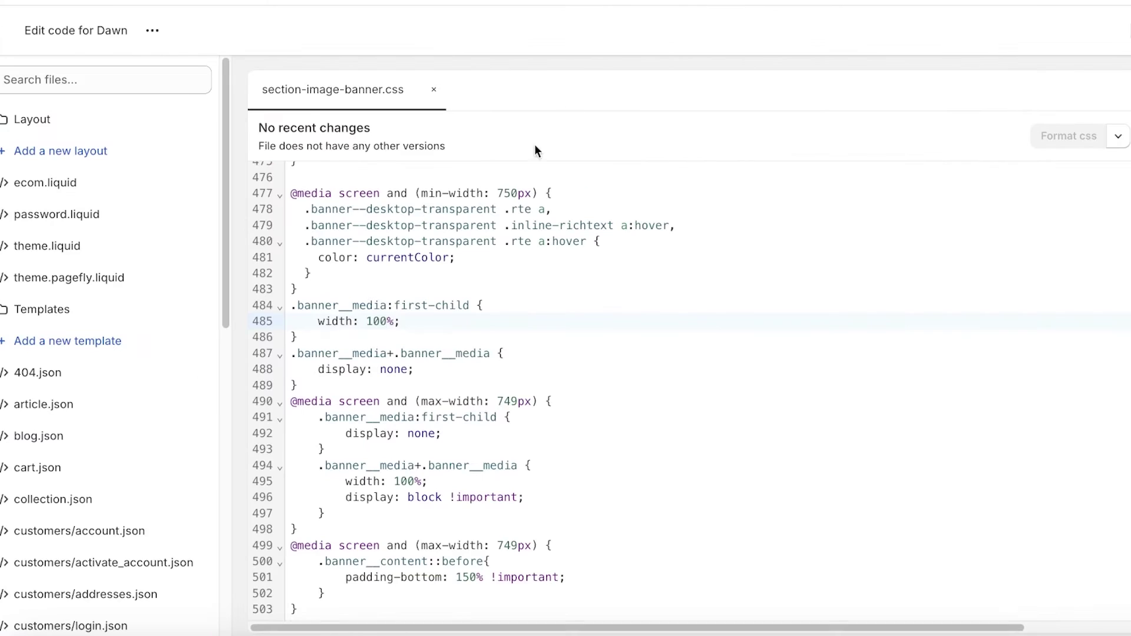
Change line 485's banner width to 80%, save, and reload the storefront to preview it.
click(386, 321)
key(BackSpace)
key(BackSpace)
key(BackSpace)
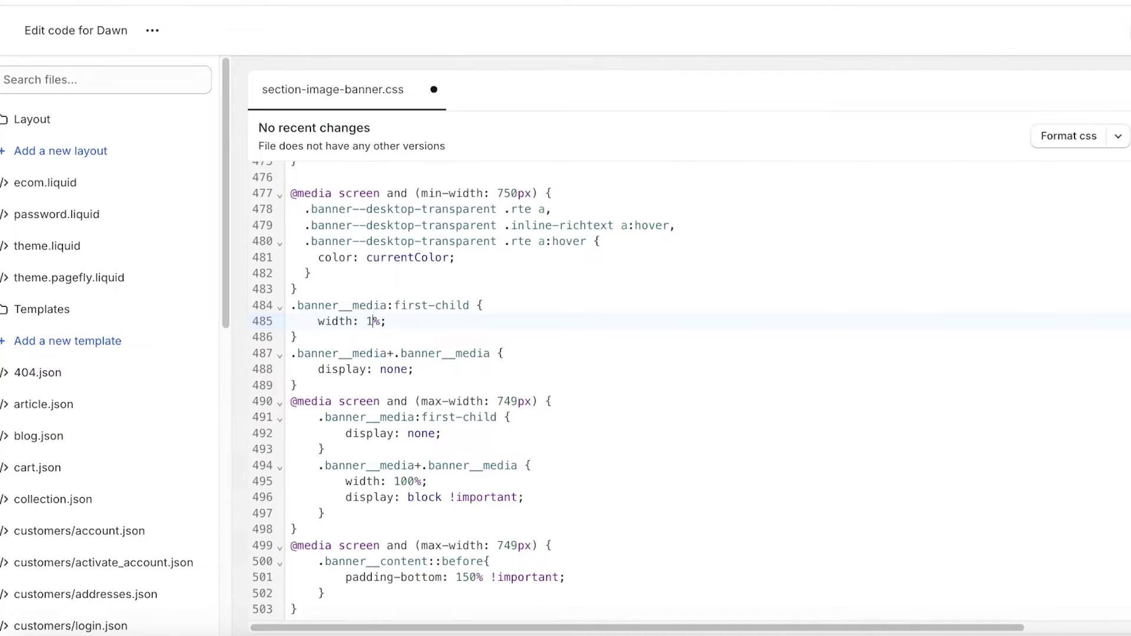
text(80)
key(ctrl+s)
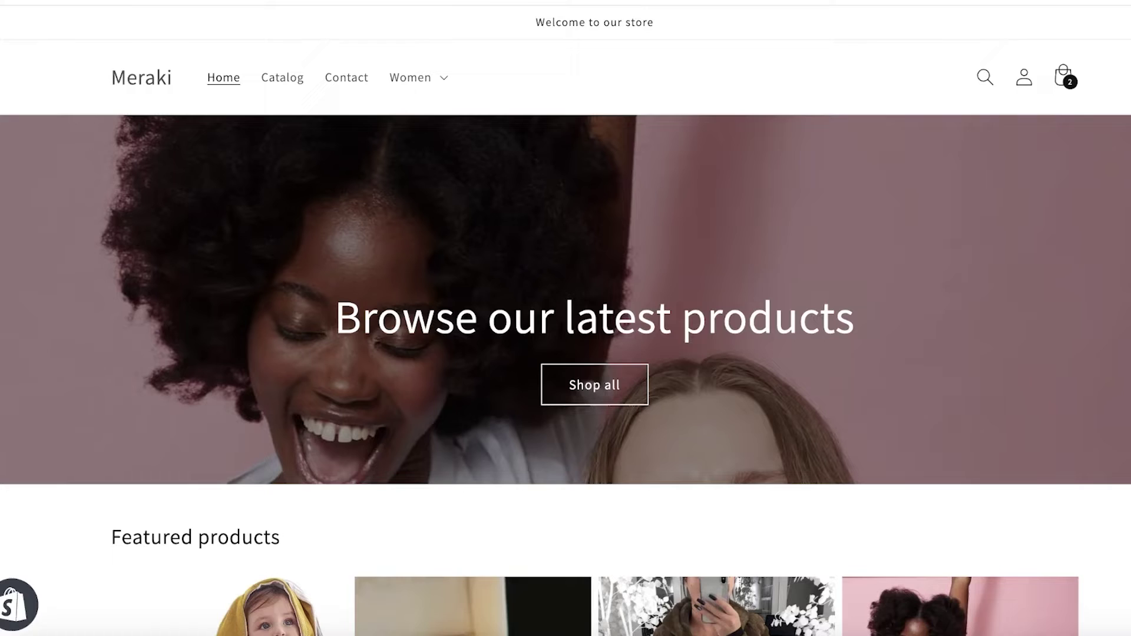
key(ctrl+r)
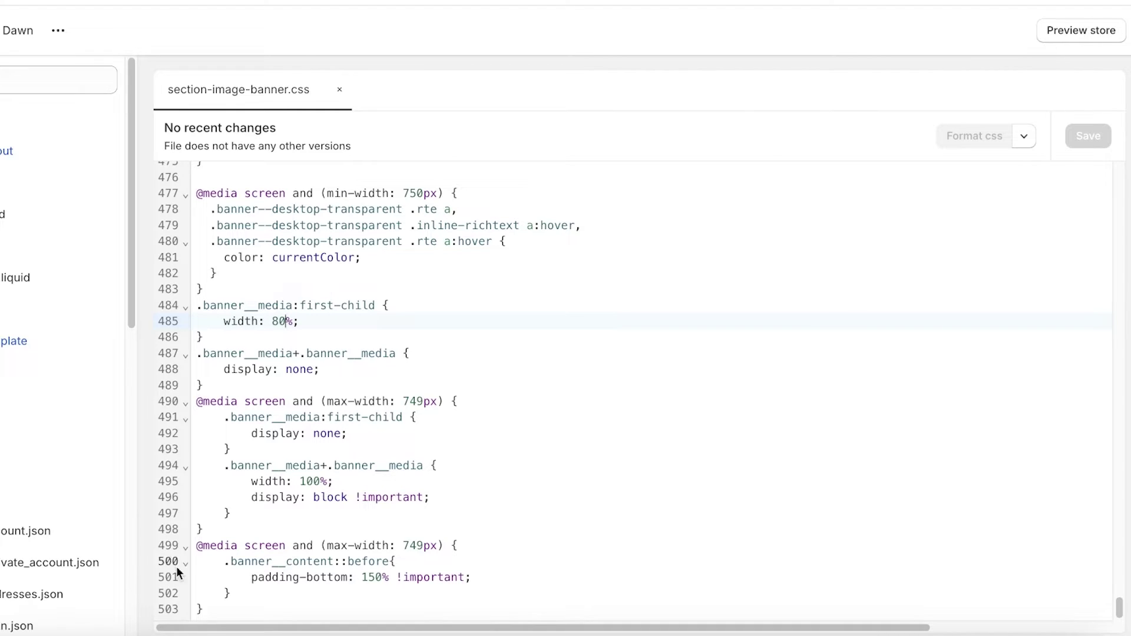
click(382, 577)
Set the mobile banner width on line 495 to 60% and save.
key(BackSpace)
key(BackSpace)
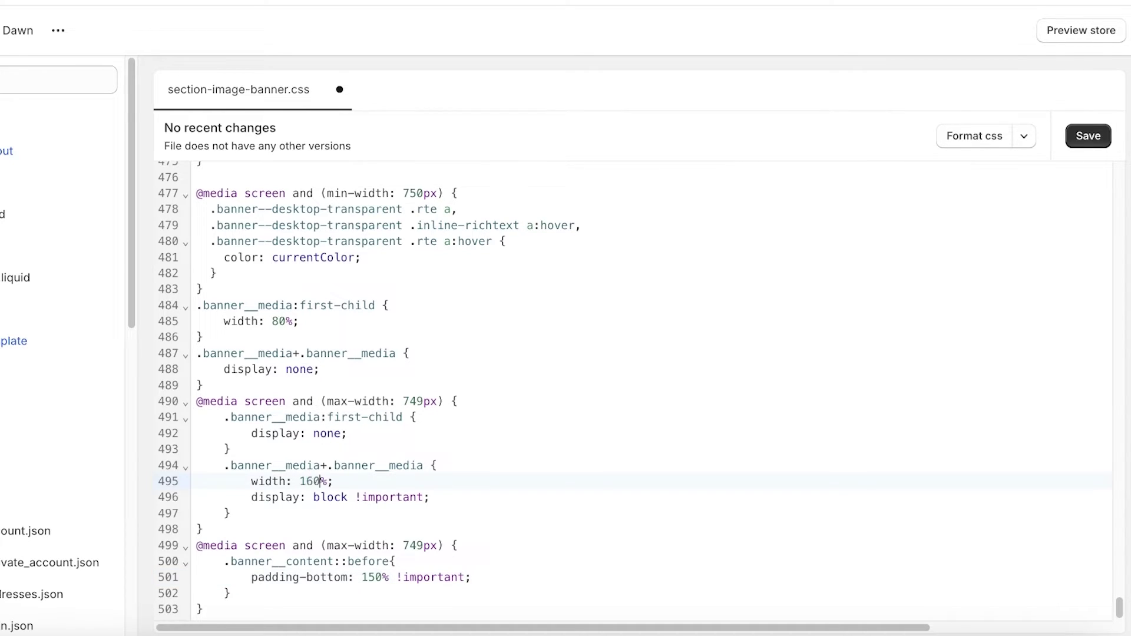
key(BackSpace)
key(BackSpace)
text(0)
key(ctrl+s)
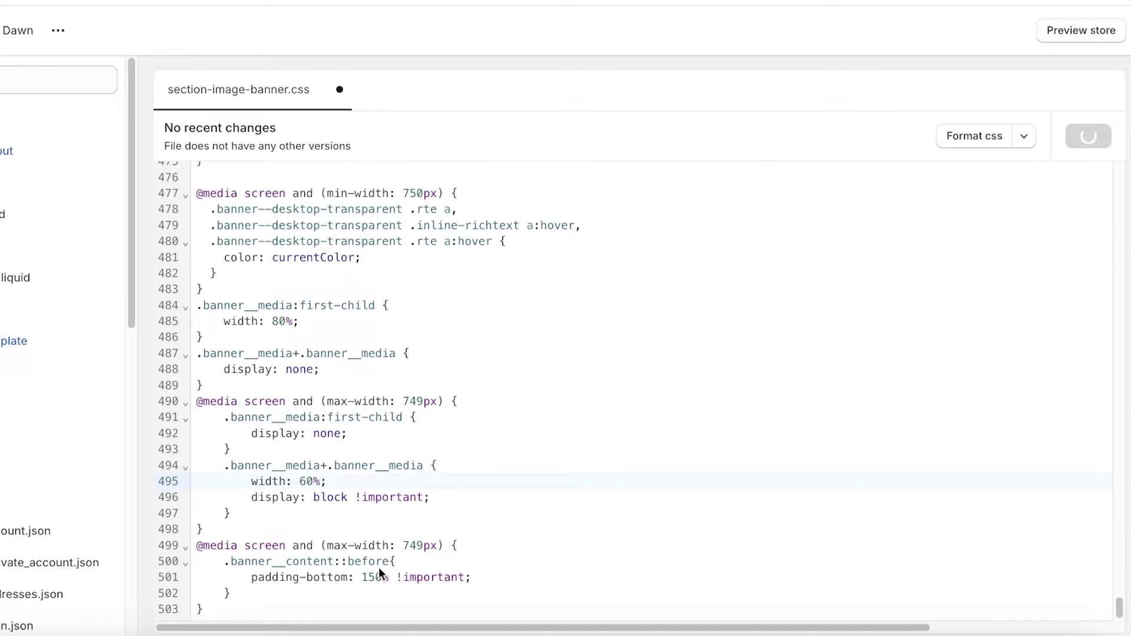
Change line 501's padding-bottom from 150% to 40% and save.
click(382, 576)
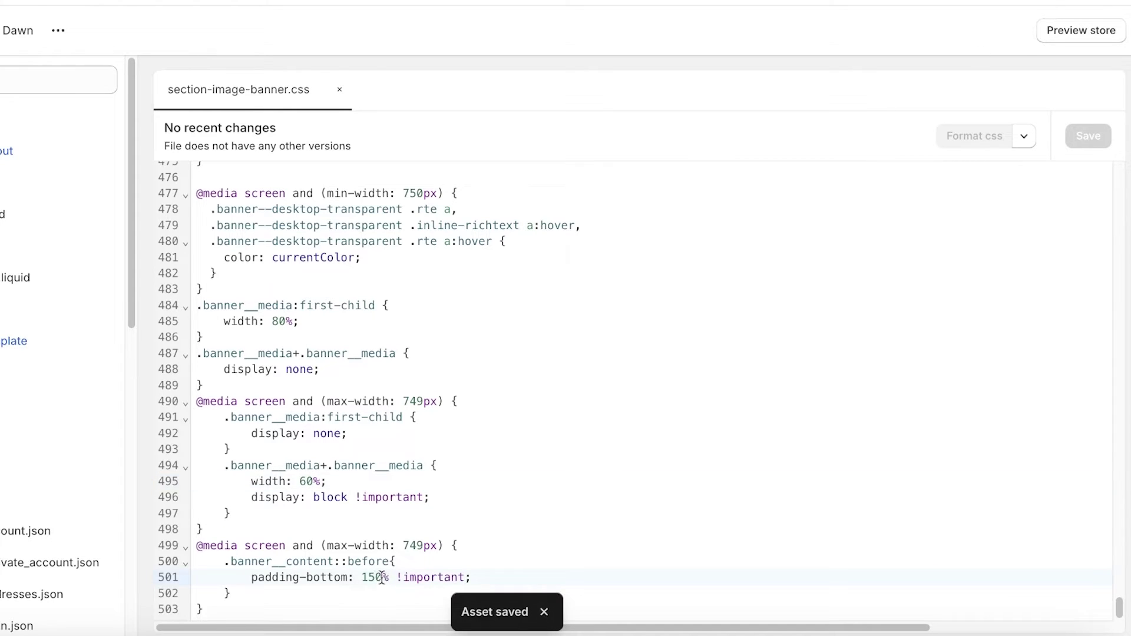
key(BackSpace)
key(BackSpace)
key(BackSpace)
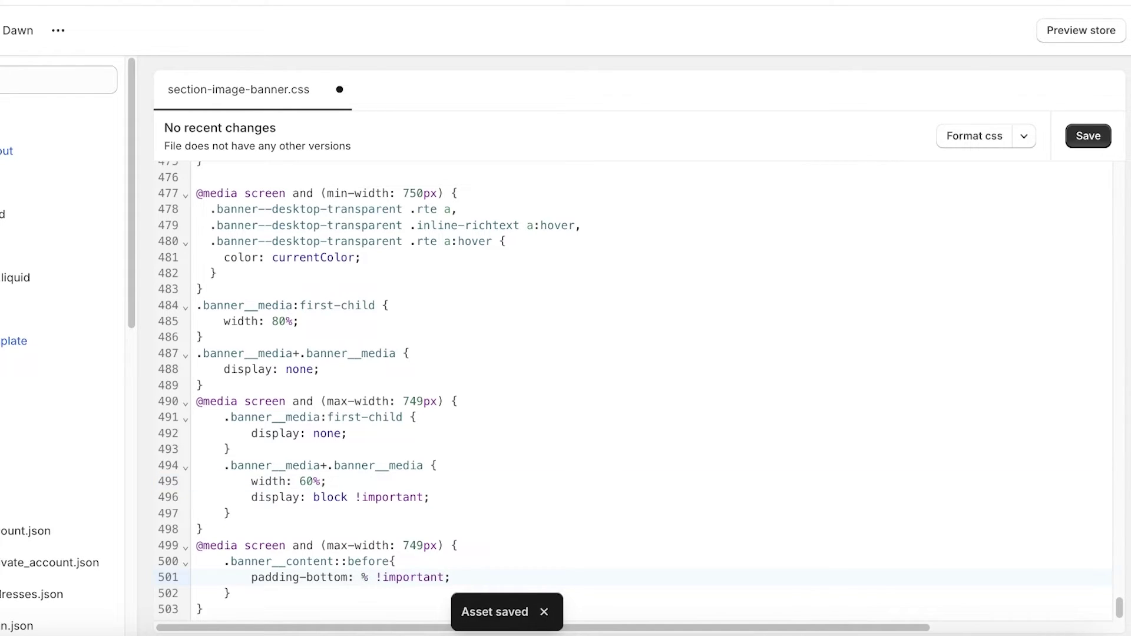
text(40)
key(ctrl+s)
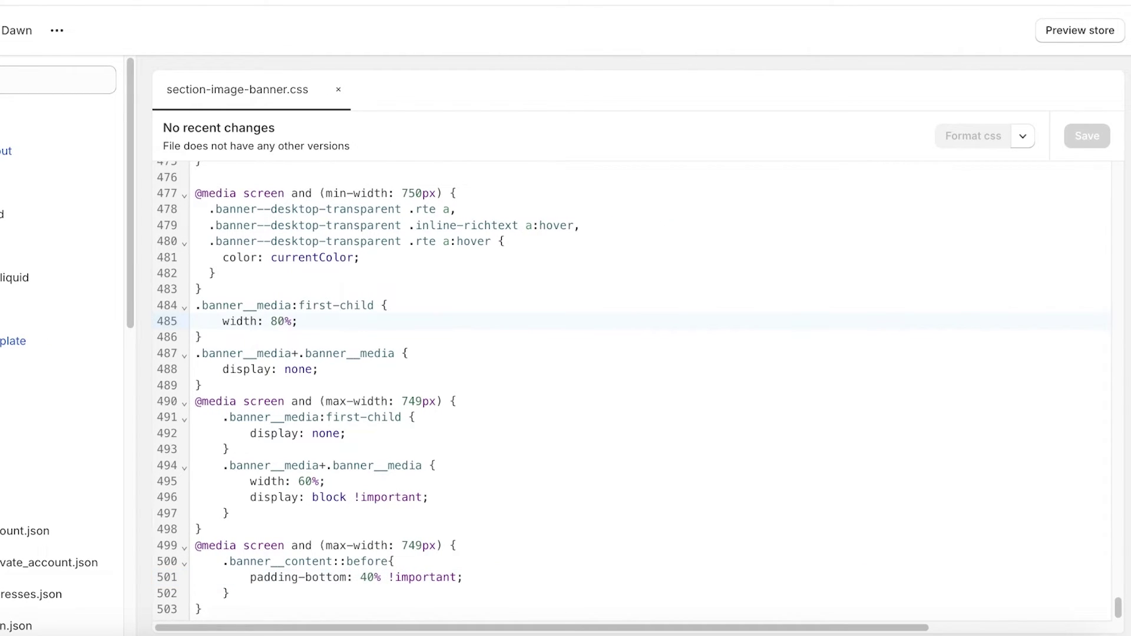
Restore line 485's desktop banner width from 80% to 100% and save.
double_click(276, 321)
key(BackSpace)
text(100)
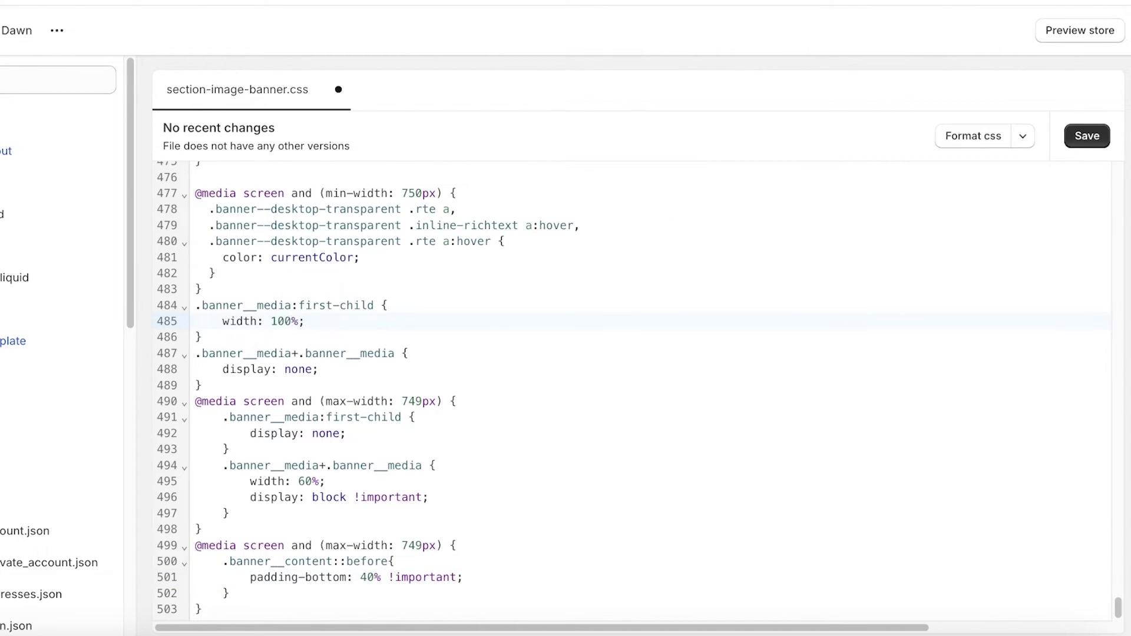
click(1083, 137)
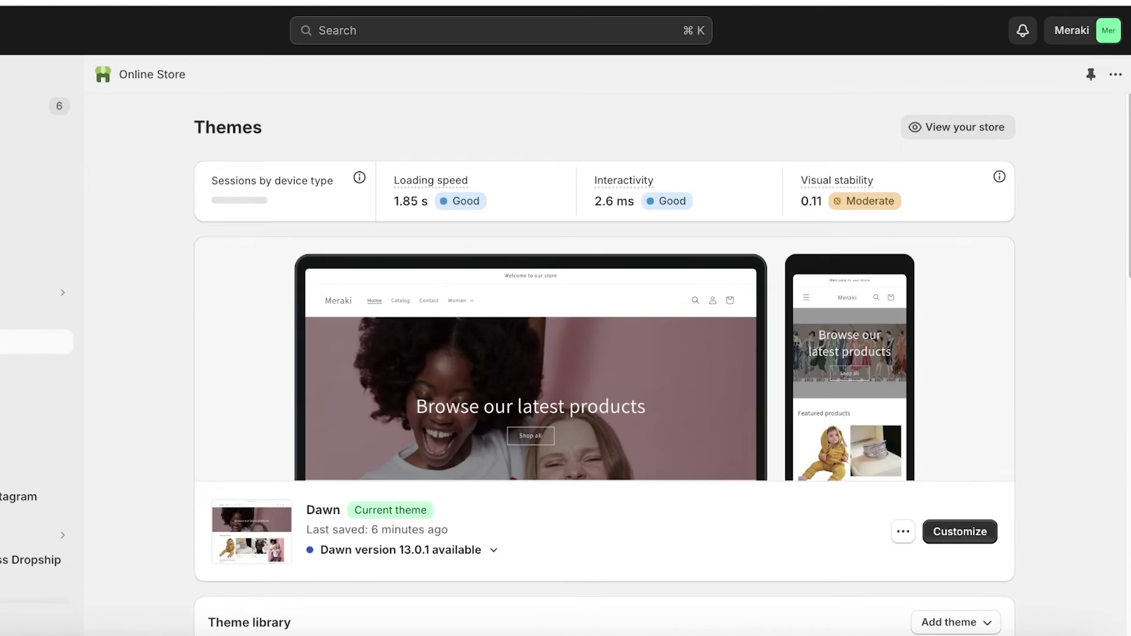
Briefly open Dawn in the theme editor, then return to Themes and open Dawn's actions menu.
scroll(644, 406, down, 5)
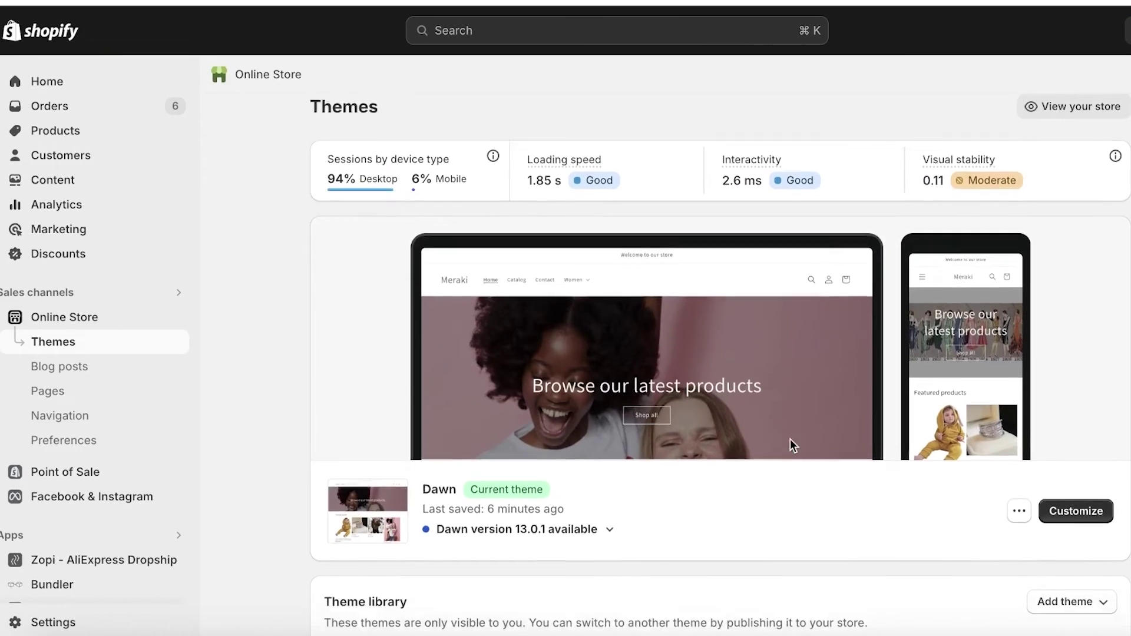
scroll(720, 396, down, 5)
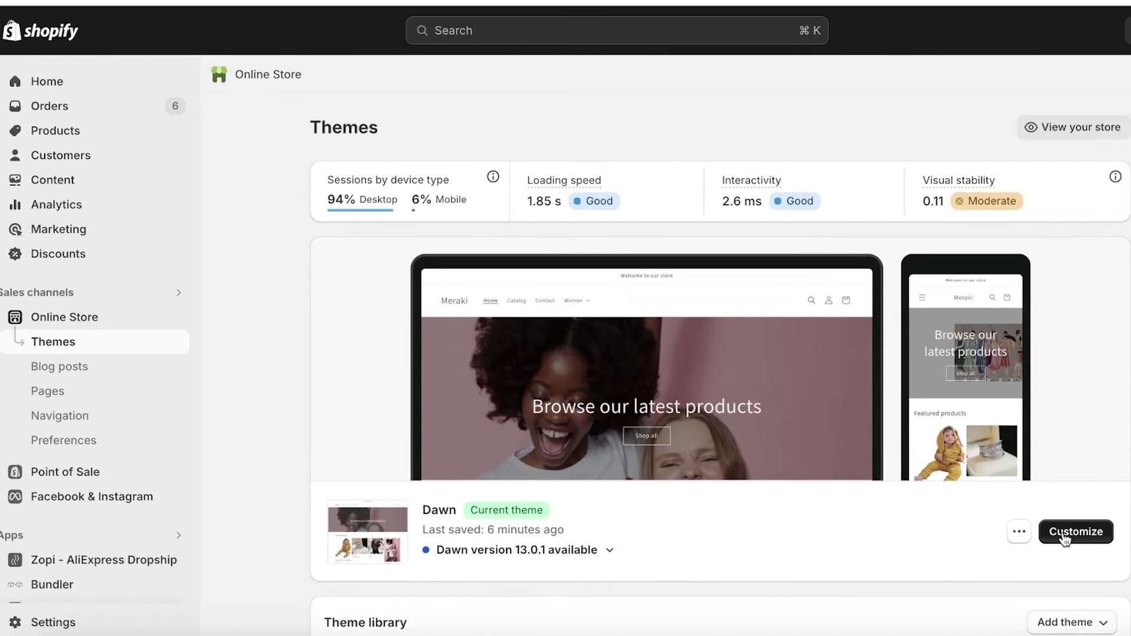
click(1070, 536)
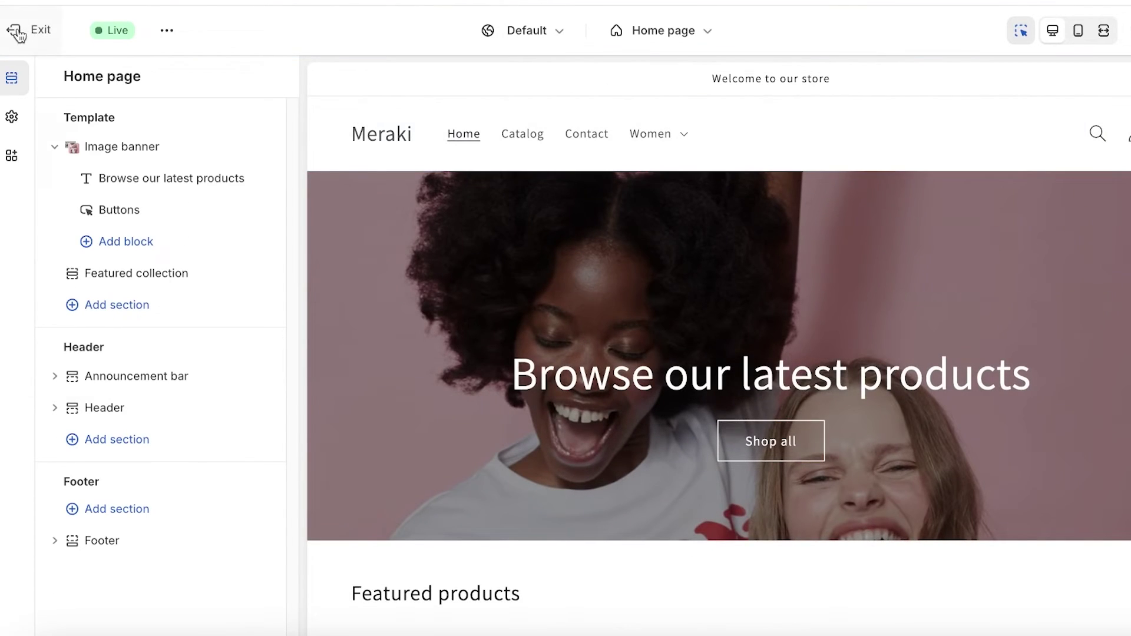
click(18, 33)
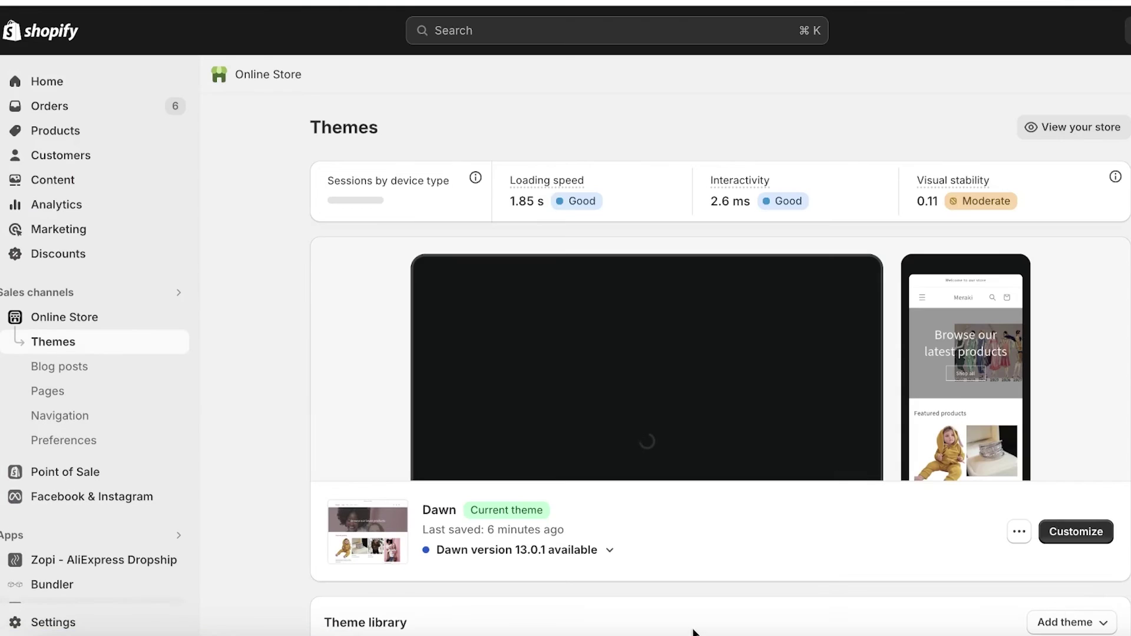
click(1019, 532)
Enter Dawn's code editor, close the banner CSS tab, and open section-main-product.css via file search.
click(916, 463)
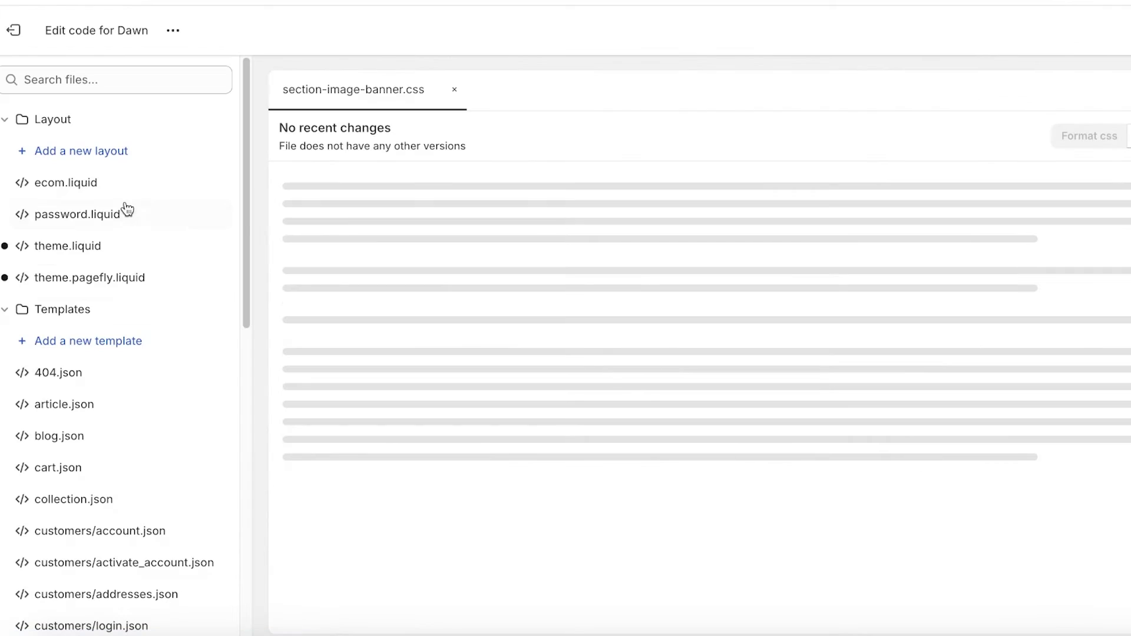
click(451, 89)
click(102, 75)
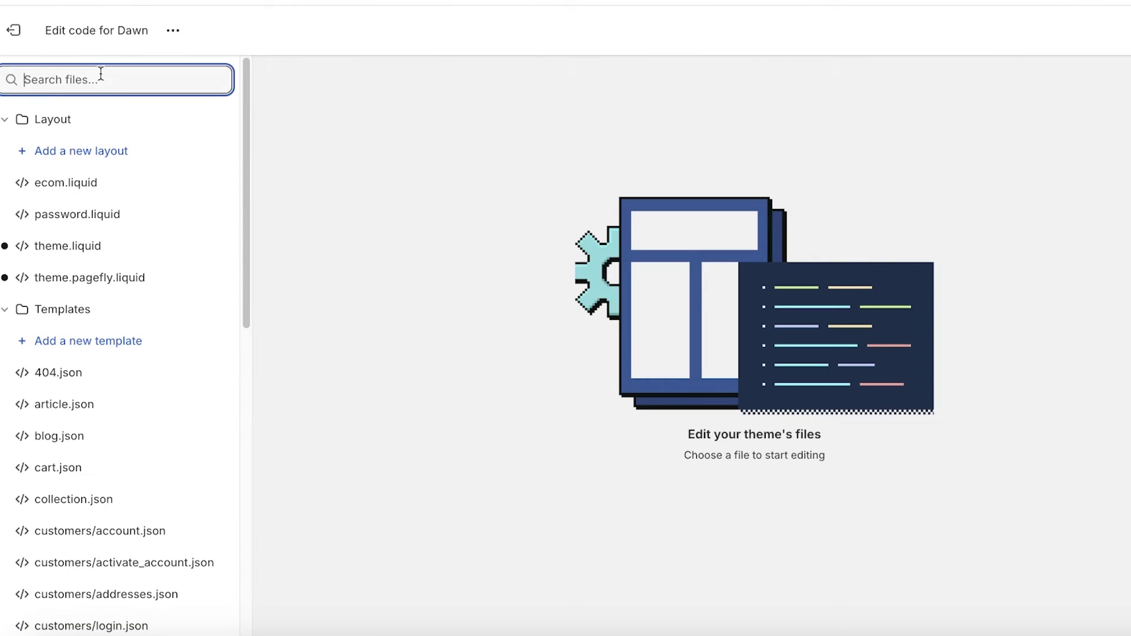
text(section-pro)
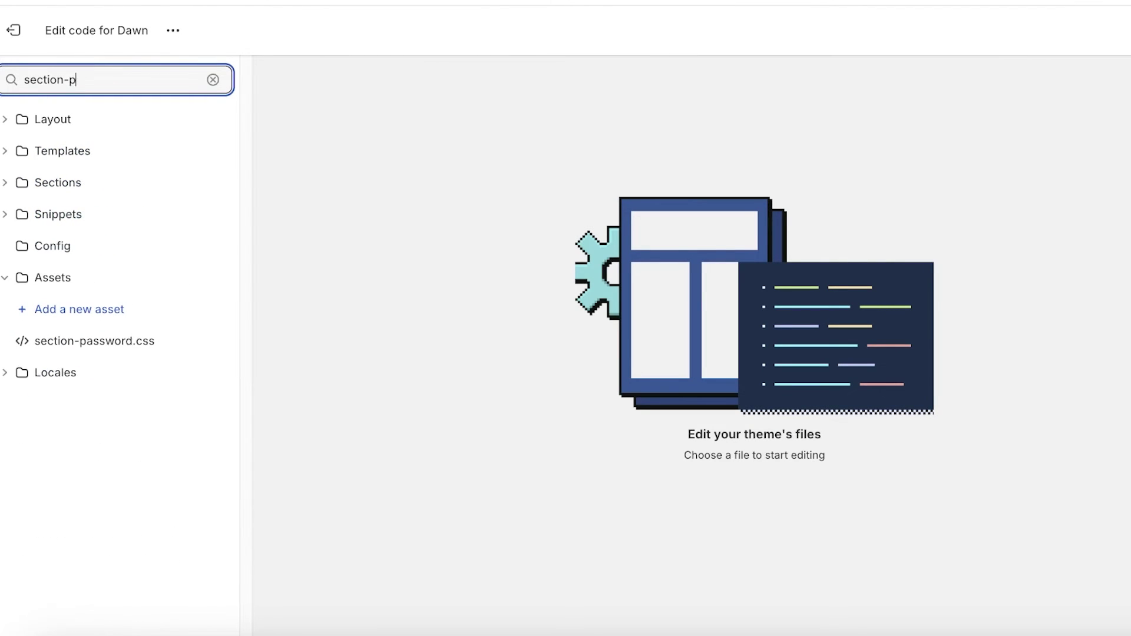
key(BackSpace)
key(BackSpace)
key(BackSpace)
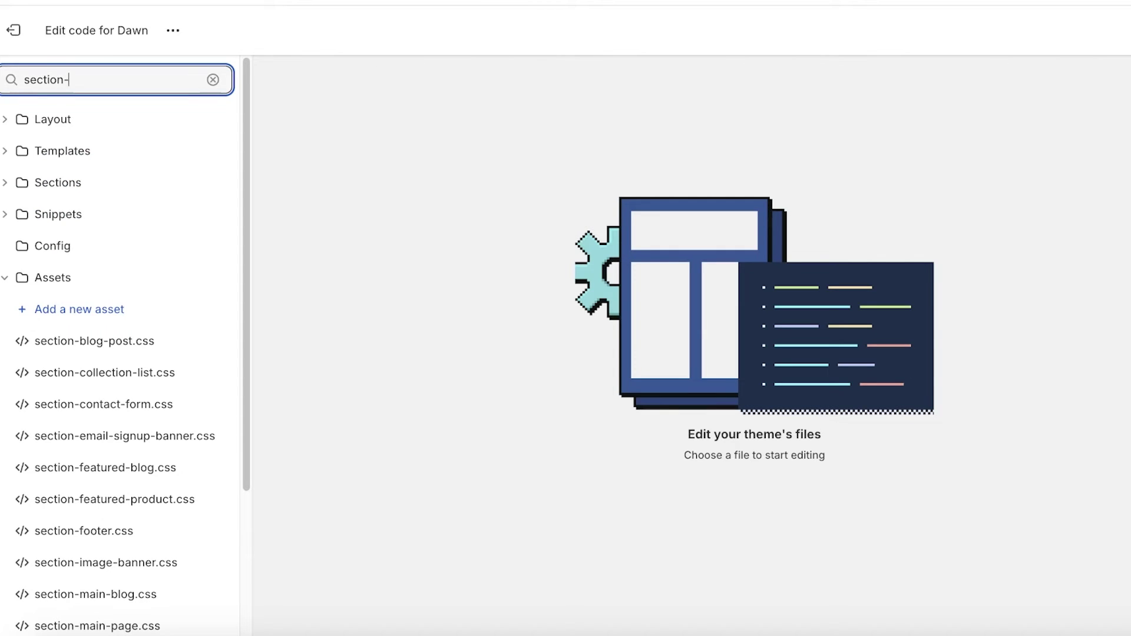
text(main)
click(95, 407)
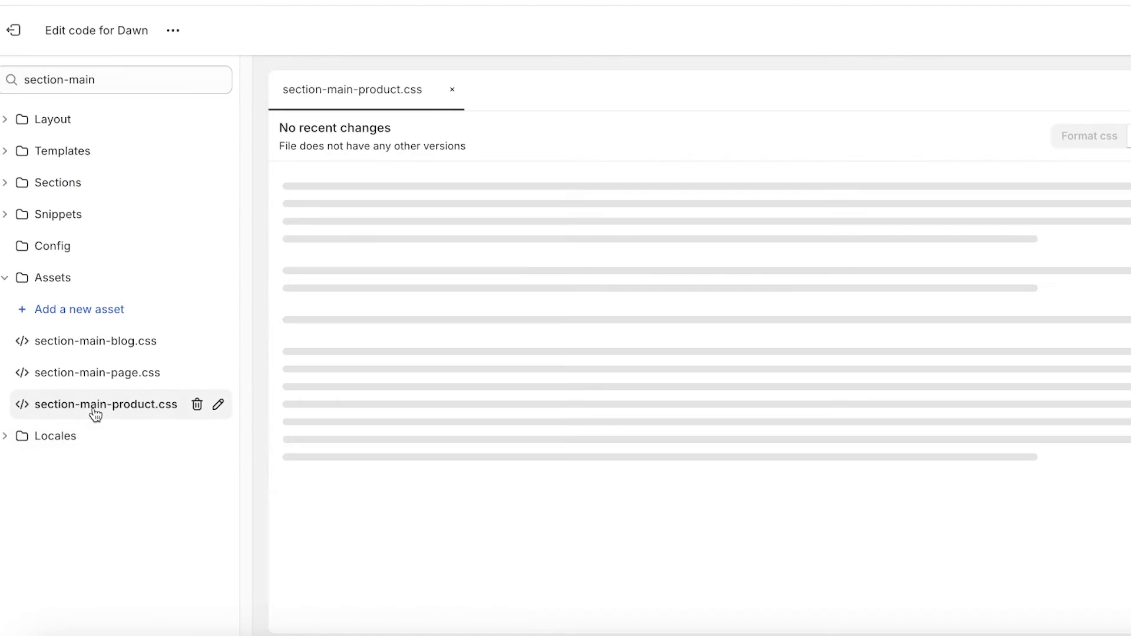
Search section-main-product.css for 'wrapper' and move to the second match.
key(ctrl+f)
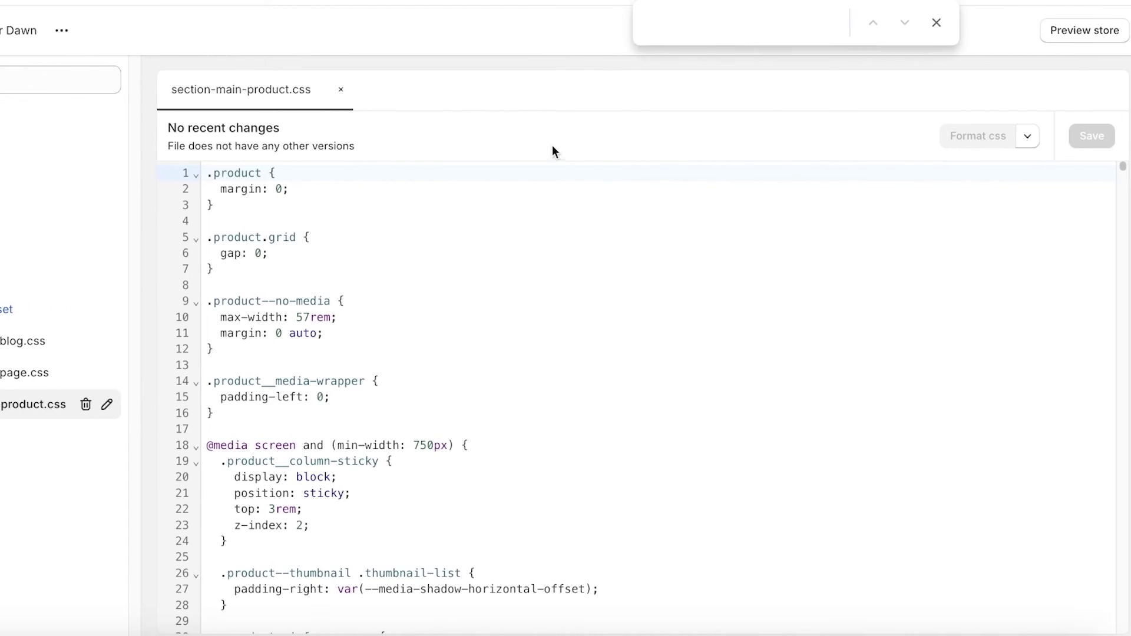
text(wrapper)
key(Return)
scroll(669, 284, up, 5)
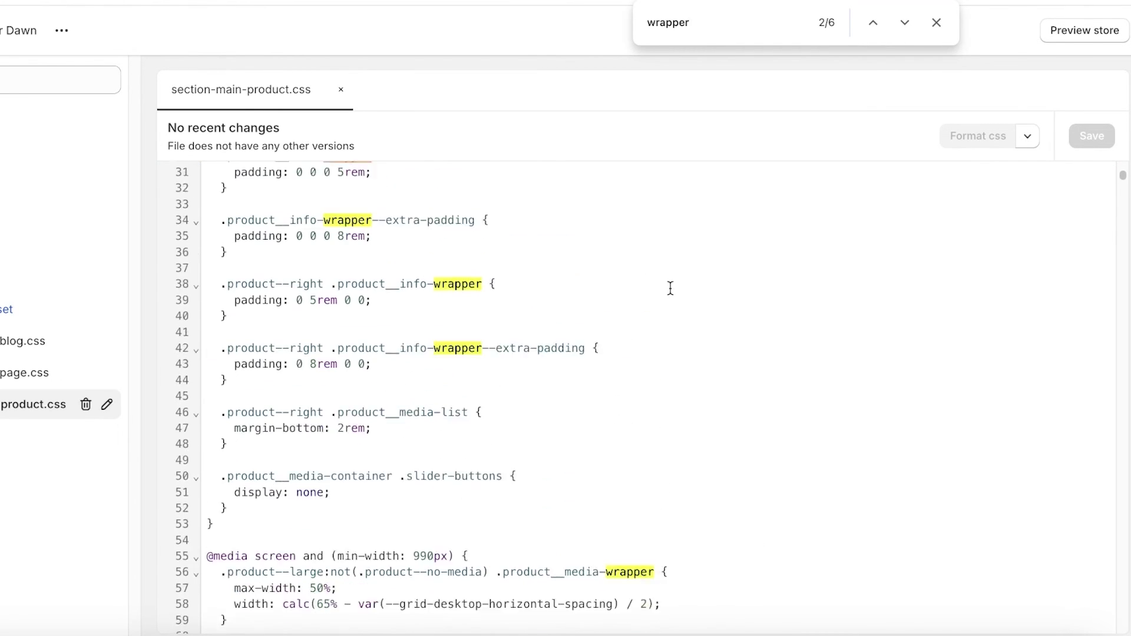
scroll(687, 371, down, 2)
scroll(451, 301, down, 4)
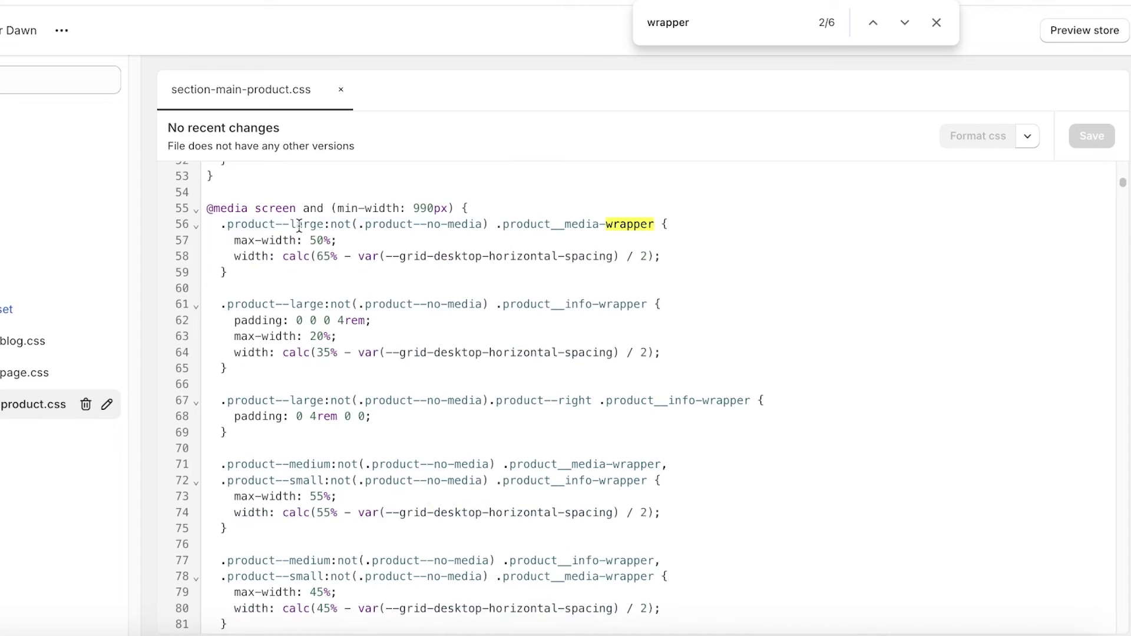
Change line 57's product media wrapper max-width from 50% to 100% and save.
click(326, 239)
key(BackSpace)
key(BackSpace)
text(100)
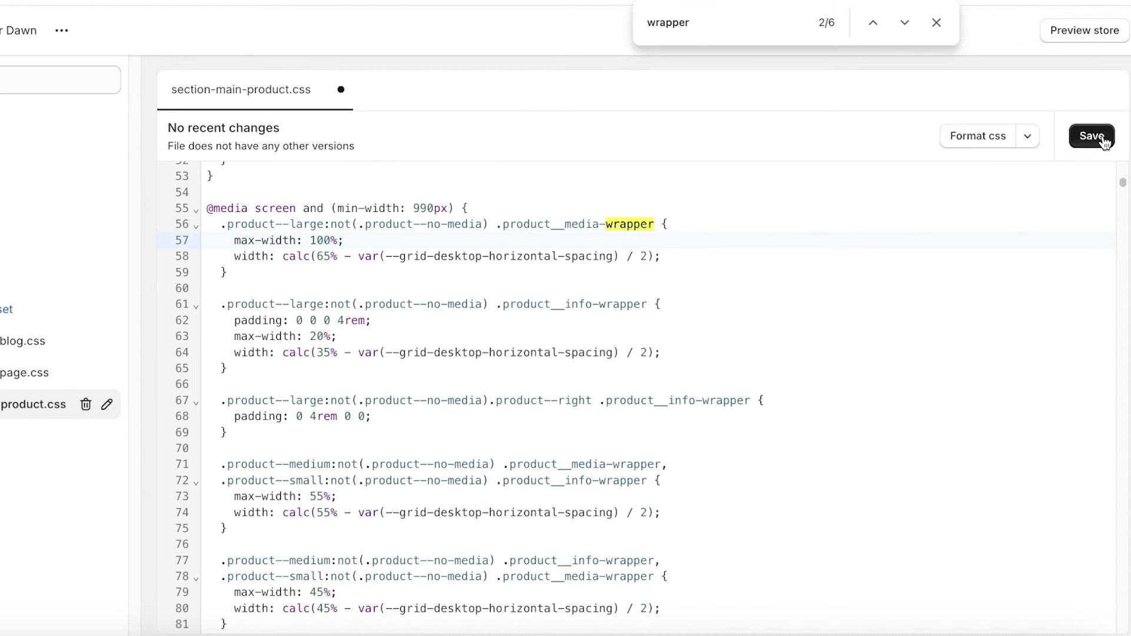
click(1103, 140)
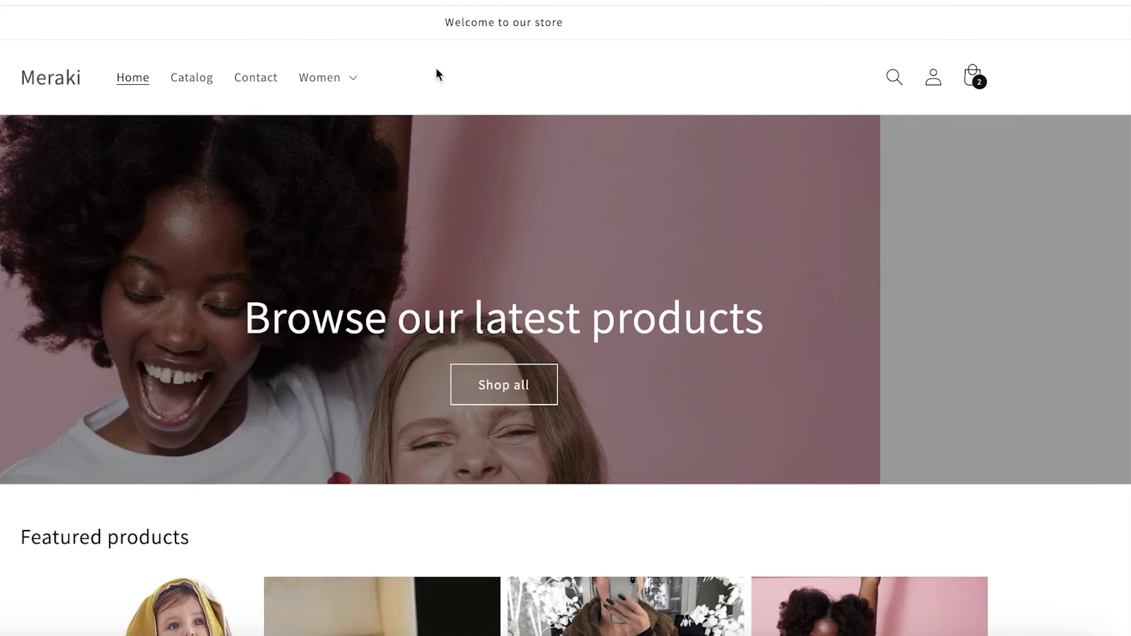
On the storefront, open the custom name tshirt from Women > Jackets & Tees.
click(321, 78)
click(407, 127)
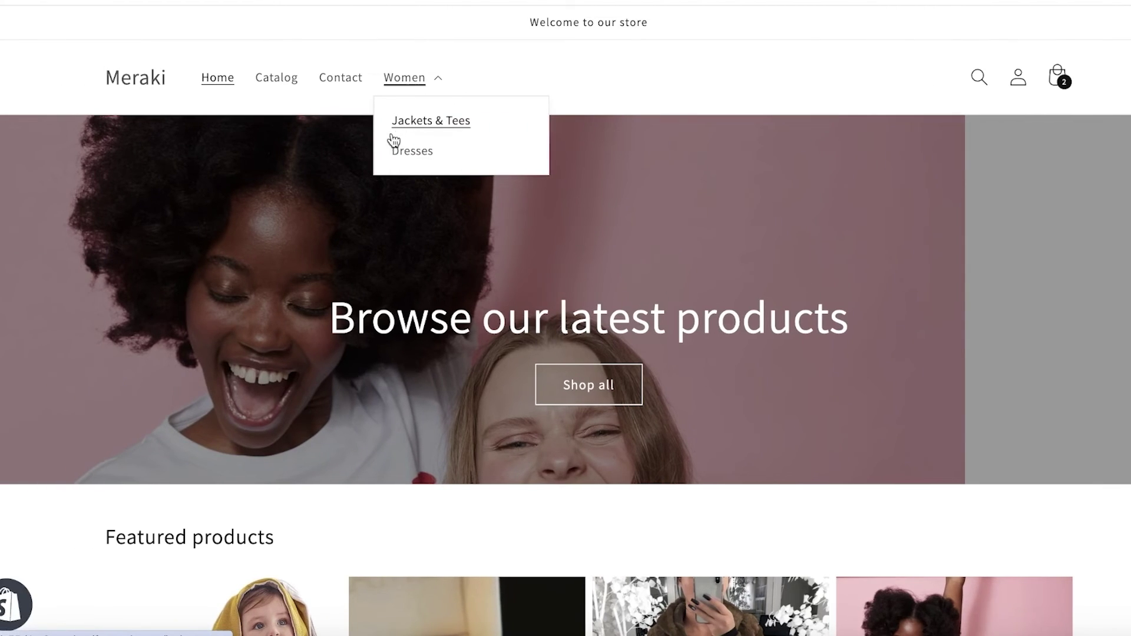
click(199, 446)
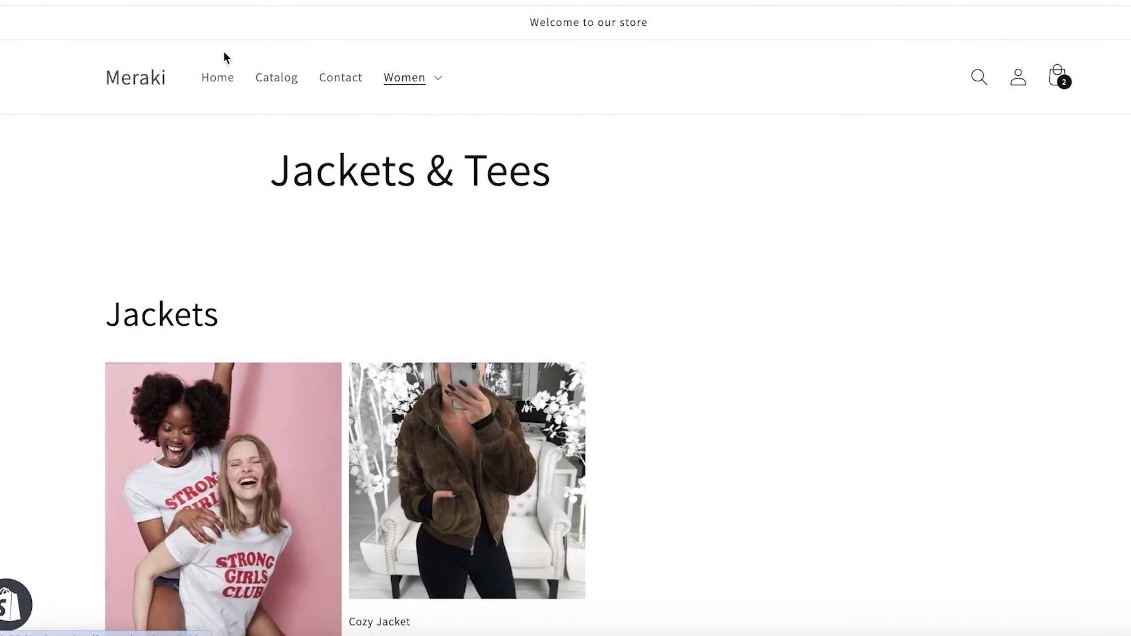